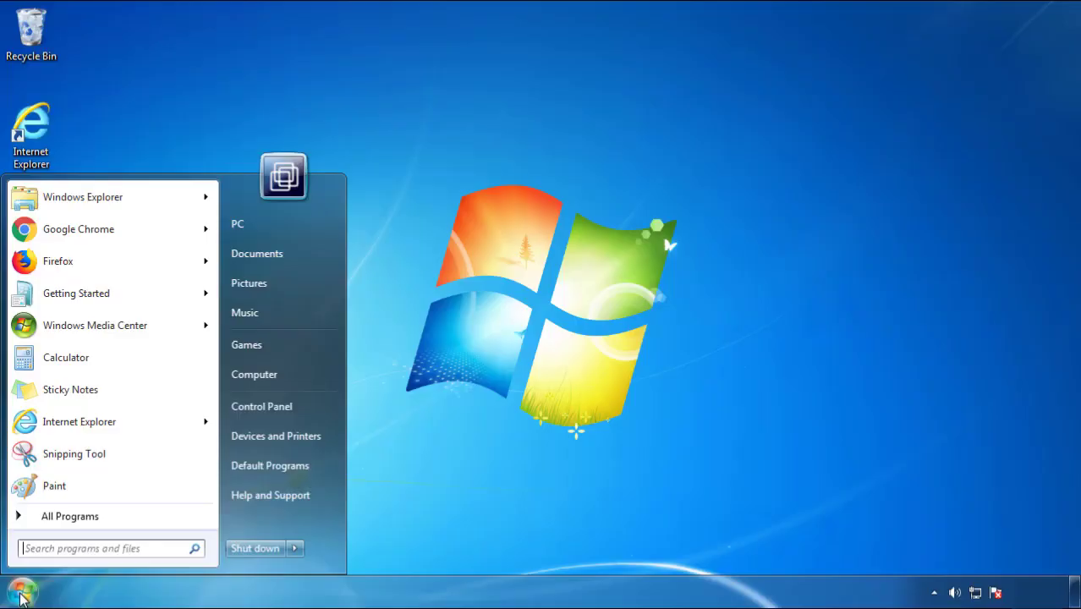
# Step: Sort installed programs by Installed On and uninstall SearchMine 2.00
pyautogui.click(271, 402)
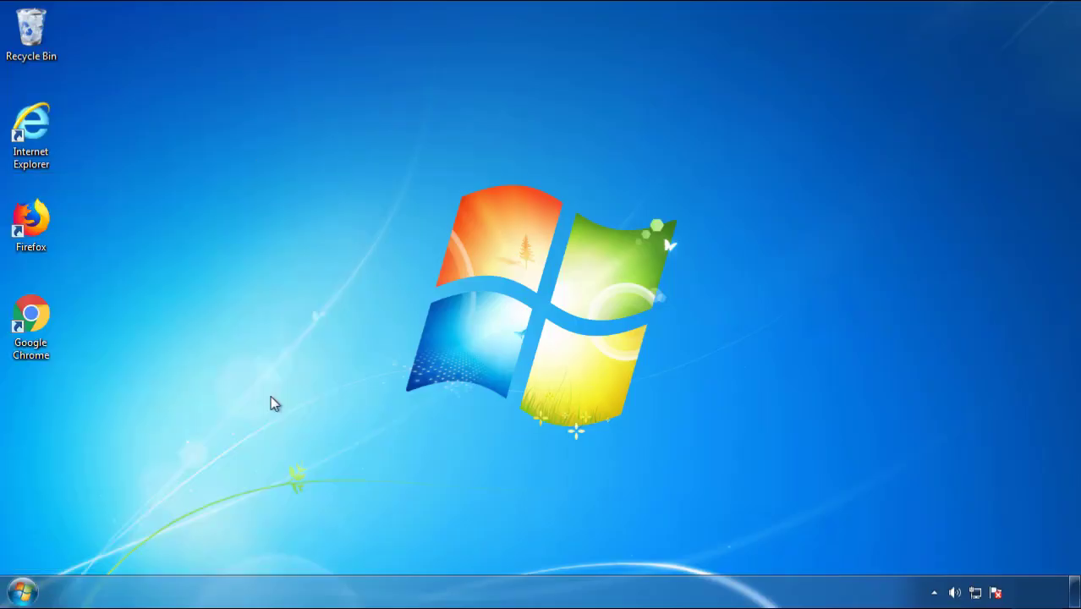
pyautogui.click(338, 316)
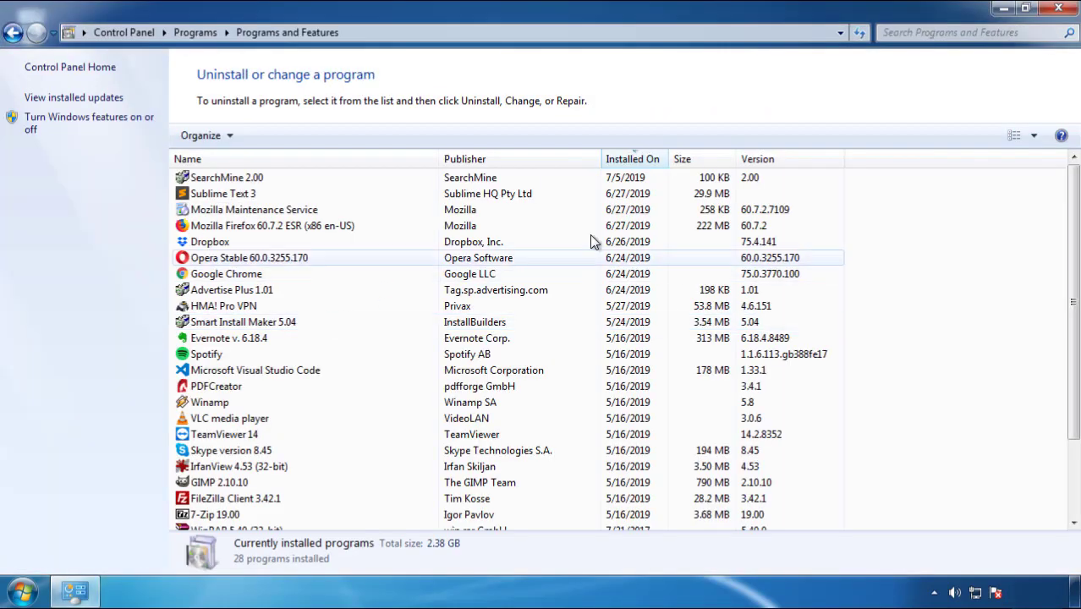
pyautogui.click(639, 160)
pyautogui.click(626, 160)
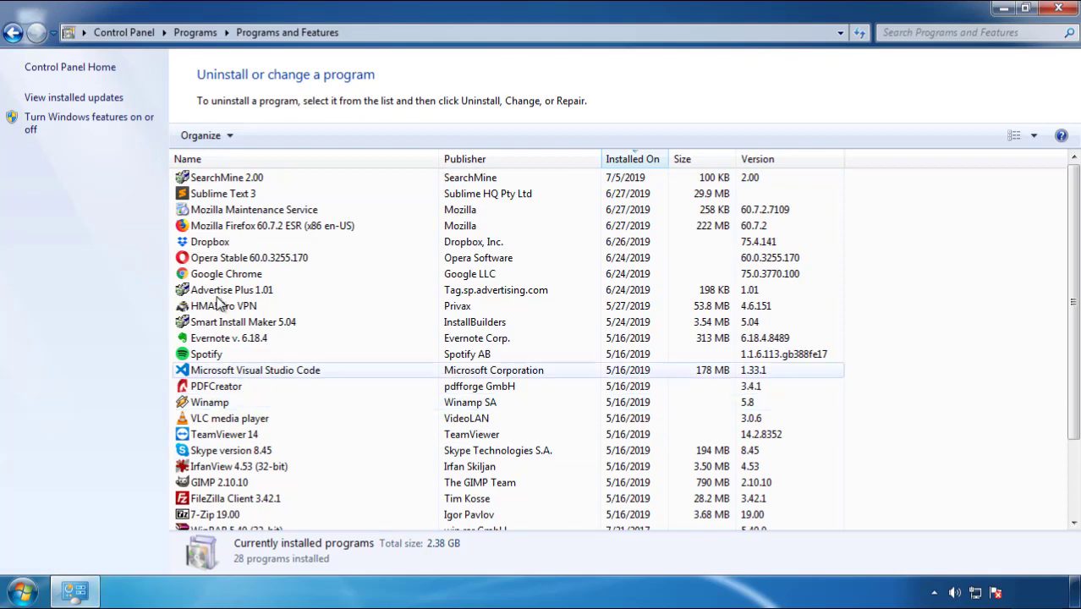
pyautogui.click(227, 181)
pyautogui.click(269, 135)
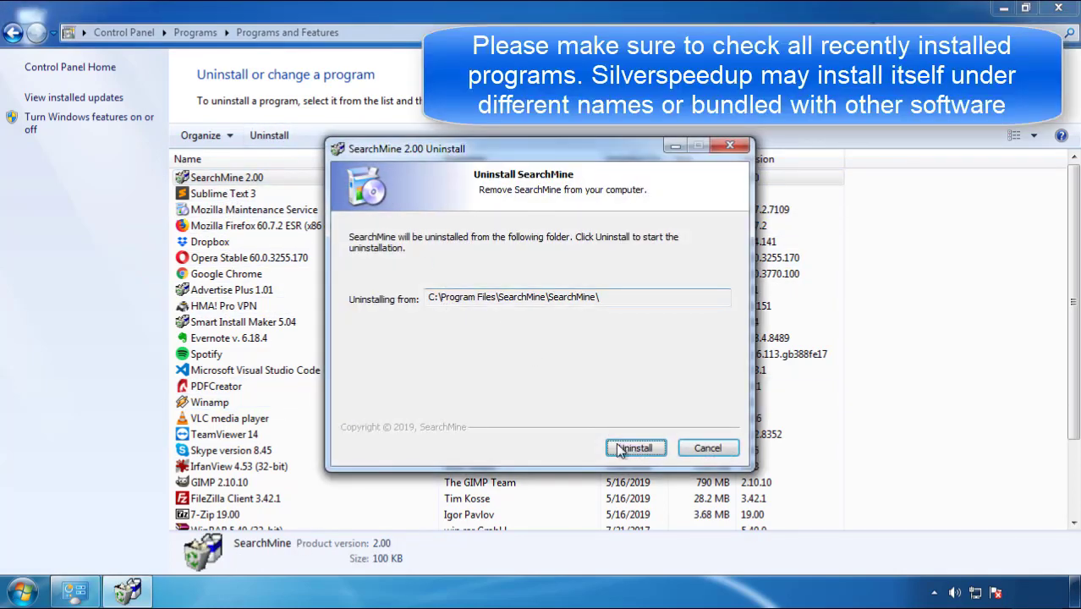
pyautogui.click(632, 448)
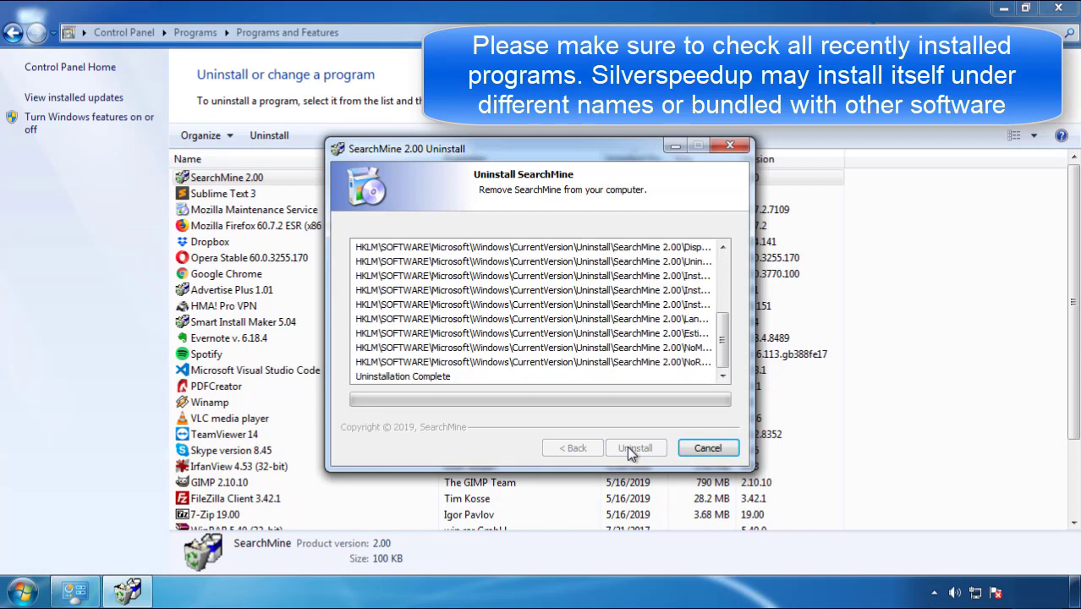
pyautogui.click(634, 448)
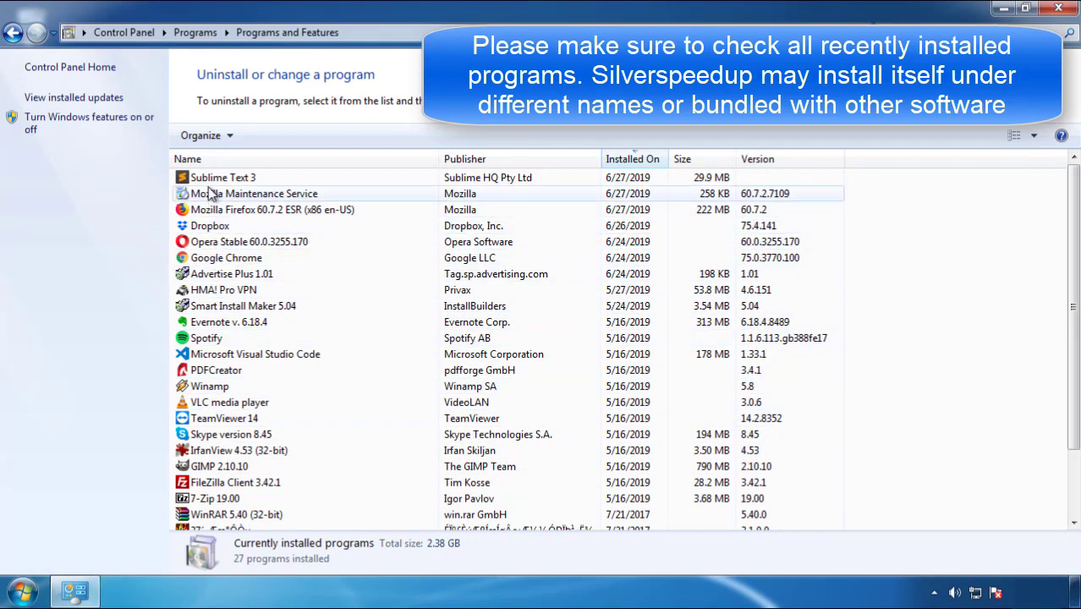
# Step: Restart Windows into Safe Mode from the boot options and launch Firefox
pyautogui.click(1061, 10)
pyautogui.click(20, 590)
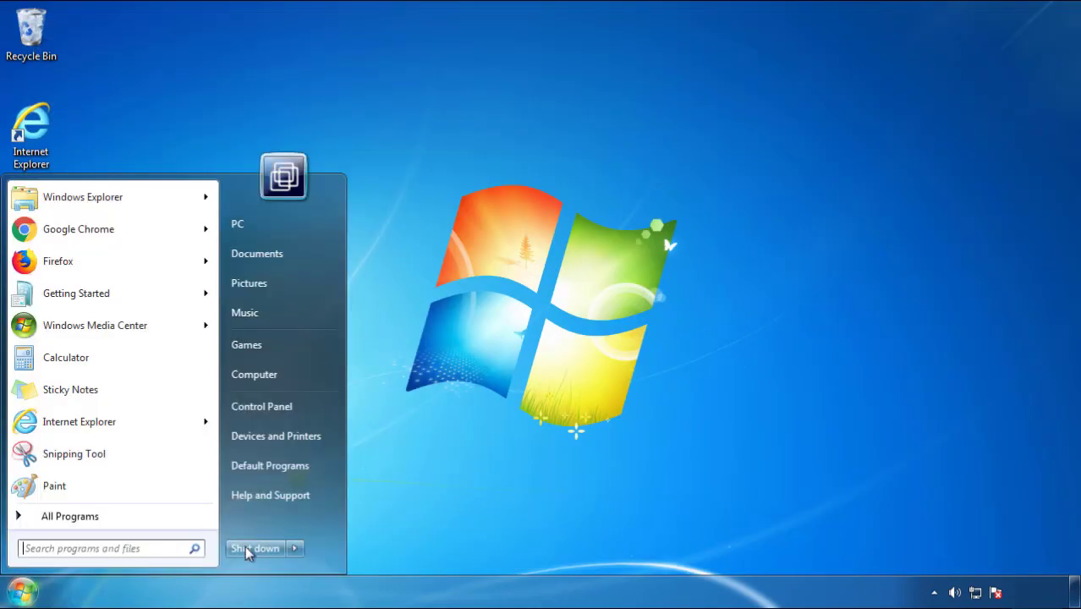
pyautogui.click(294, 549)
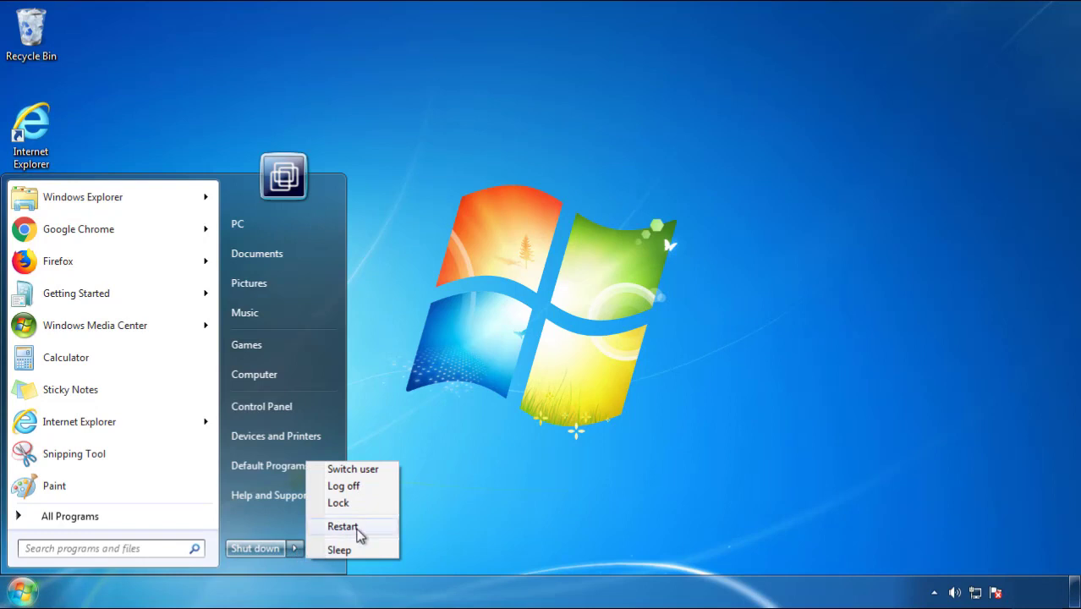
pyautogui.click(558, 509)
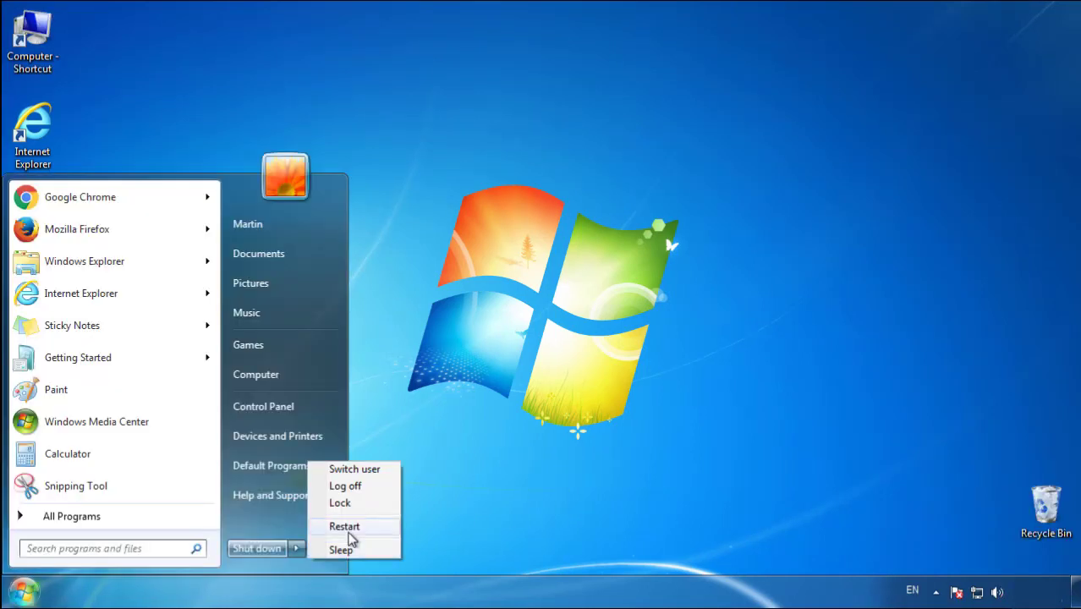
pyautogui.click(348, 532)
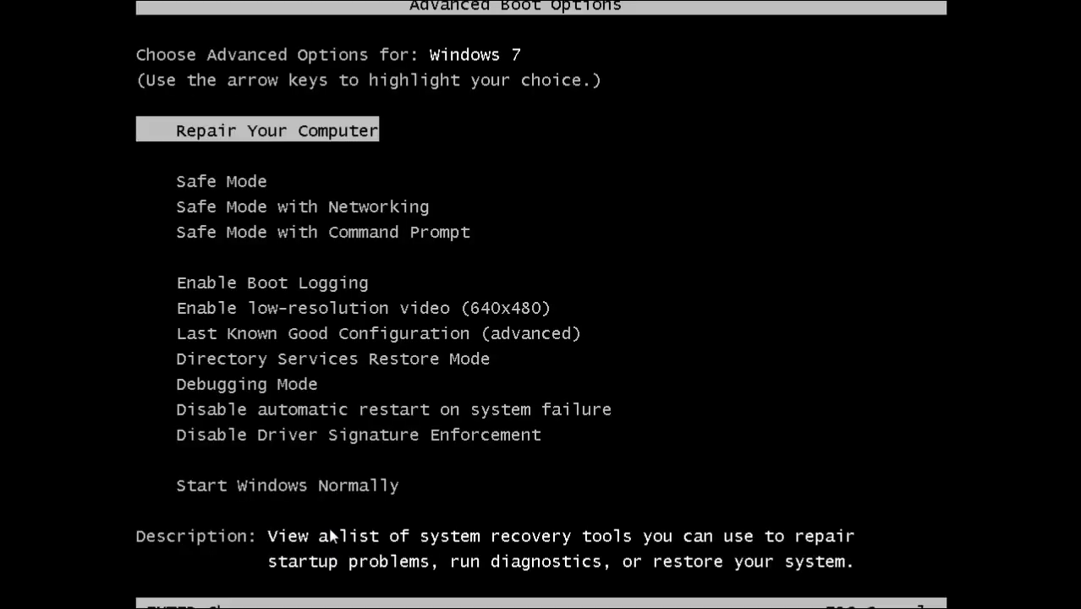
pyautogui.press('Down')
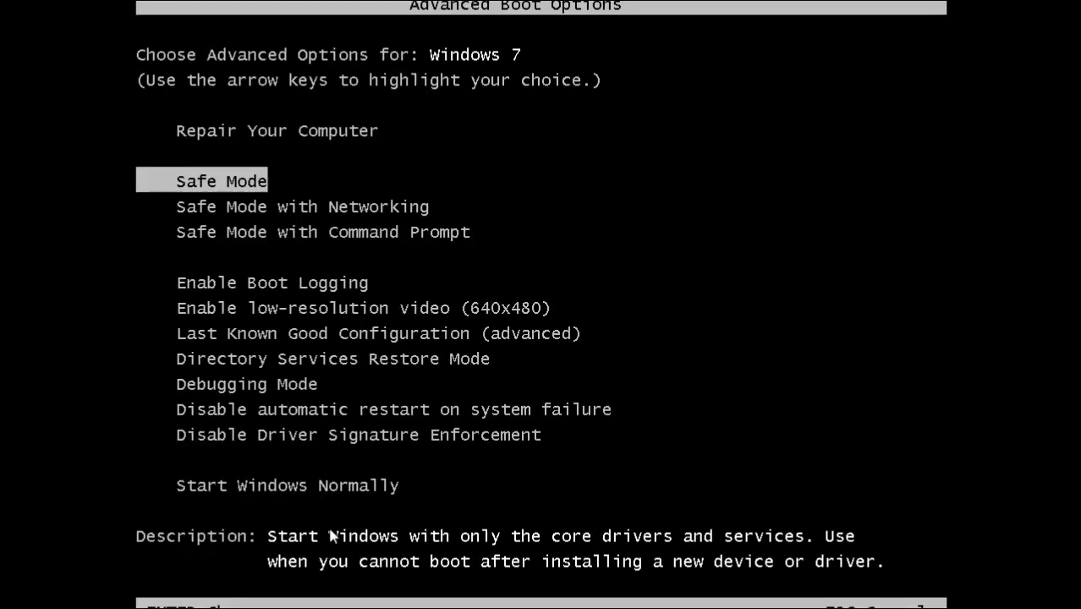
pyautogui.press('Return')
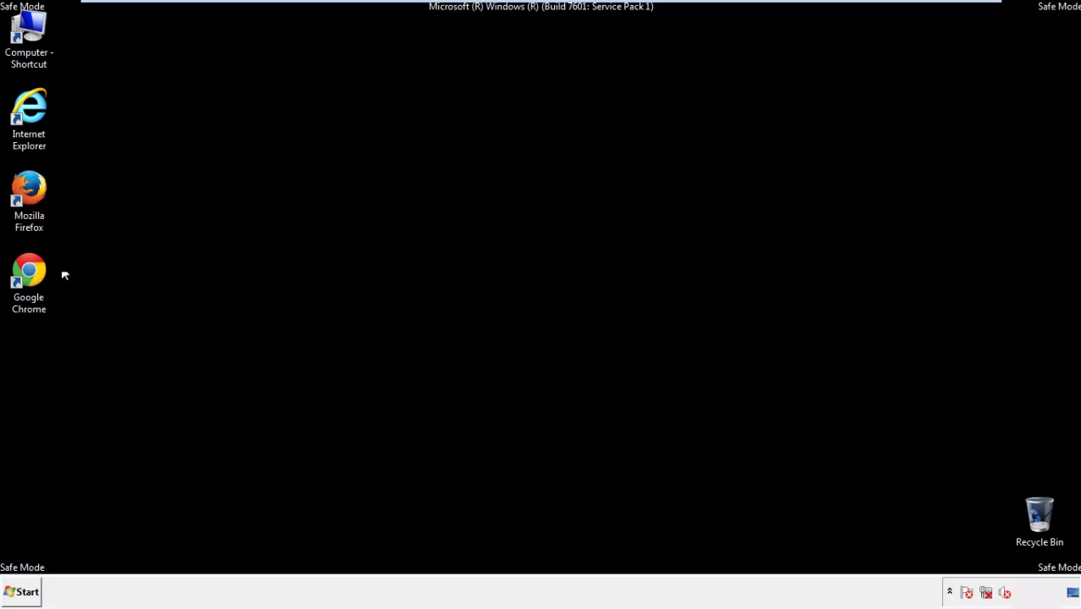
pyautogui.doubleClick(39, 194)
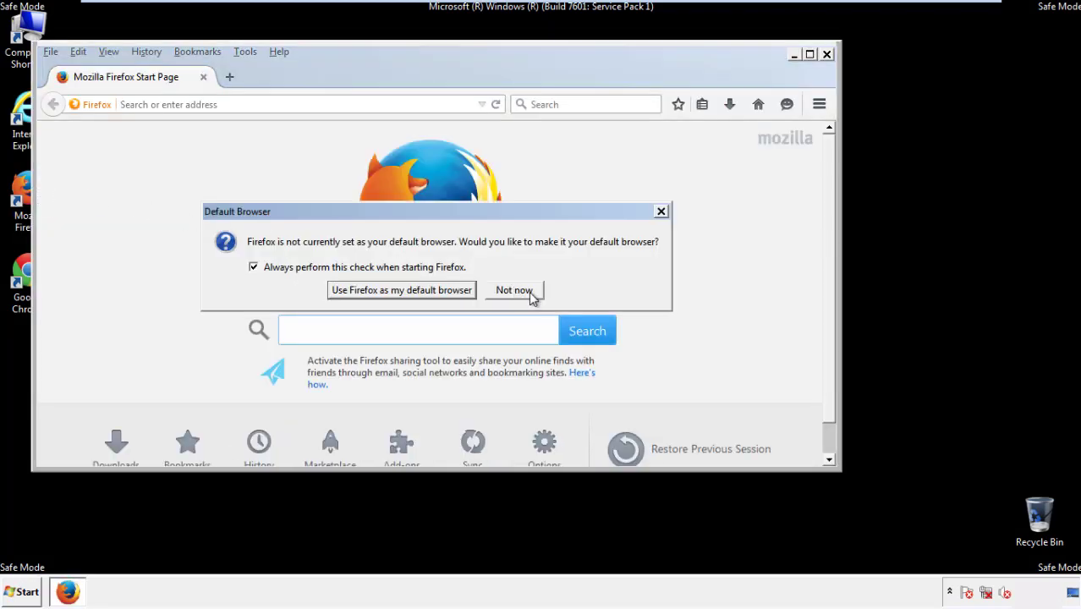
# Step: Decline the default-browser prompt and show Firefox's File/Edit/View menu bar
pyautogui.click(532, 295)
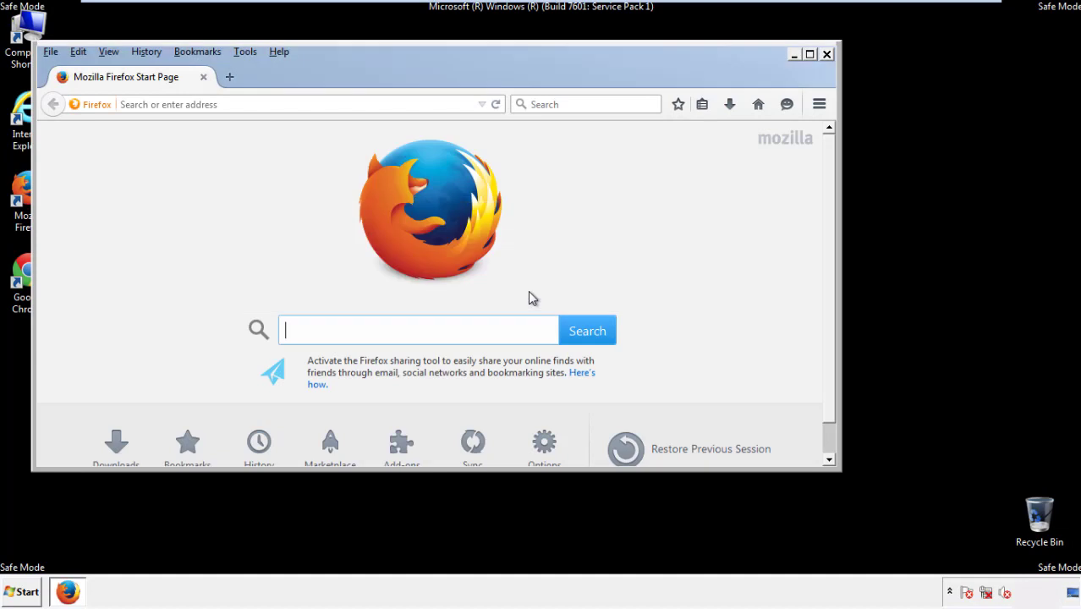
pyautogui.rightClick(333, 75)
pyautogui.click(362, 127)
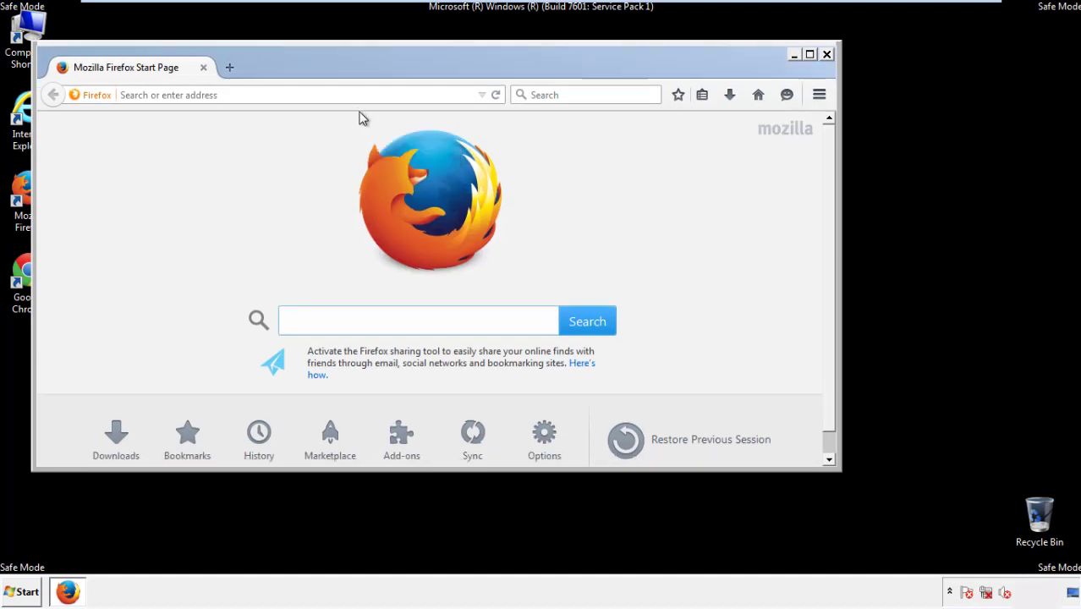
pyautogui.rightClick(340, 70)
pyautogui.click(361, 128)
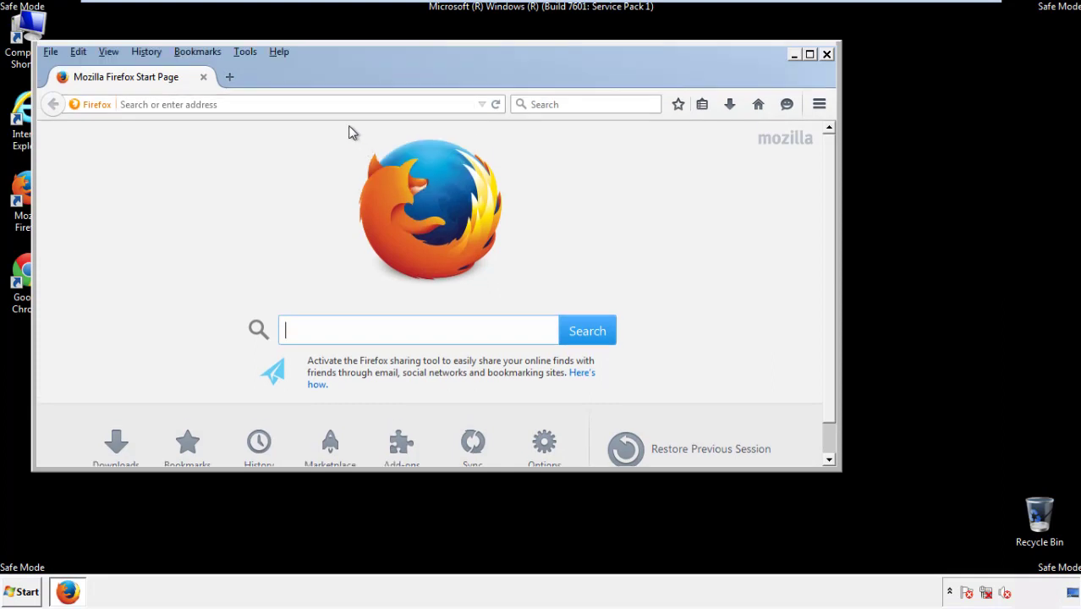
# Step: Clear recent history for Everything, including offline website data and site preferences
pyautogui.click(146, 53)
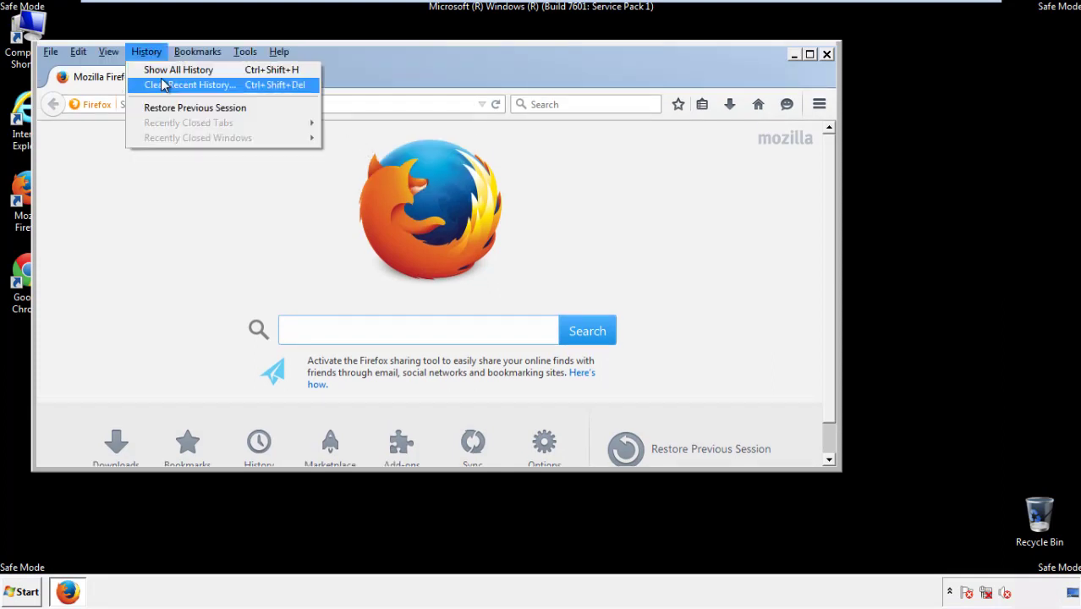
pyautogui.click(163, 86)
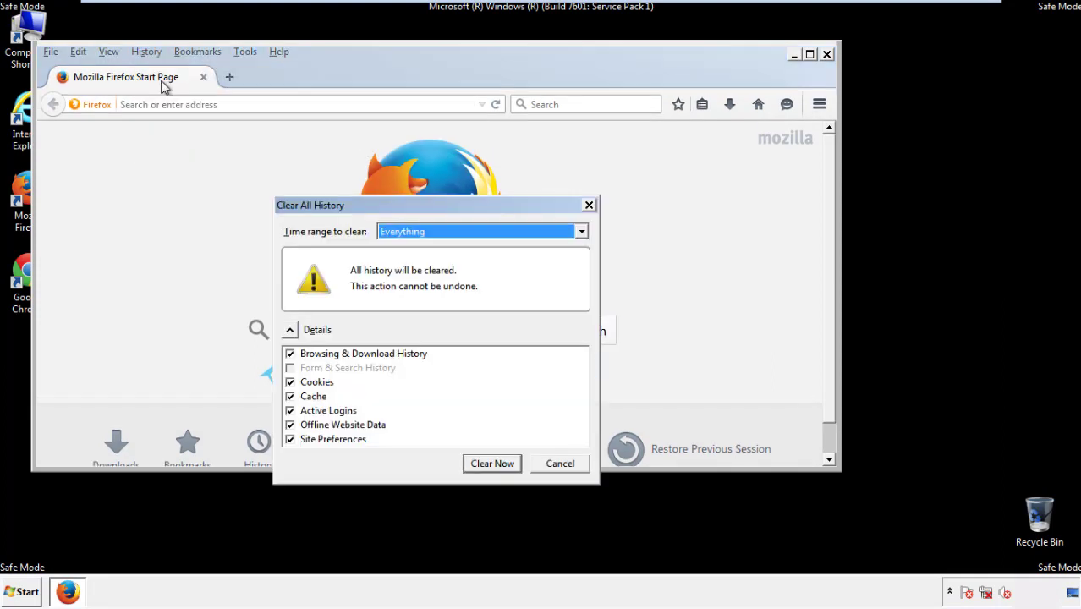
pyautogui.click(399, 234)
pyautogui.click(406, 318)
pyautogui.click(291, 425)
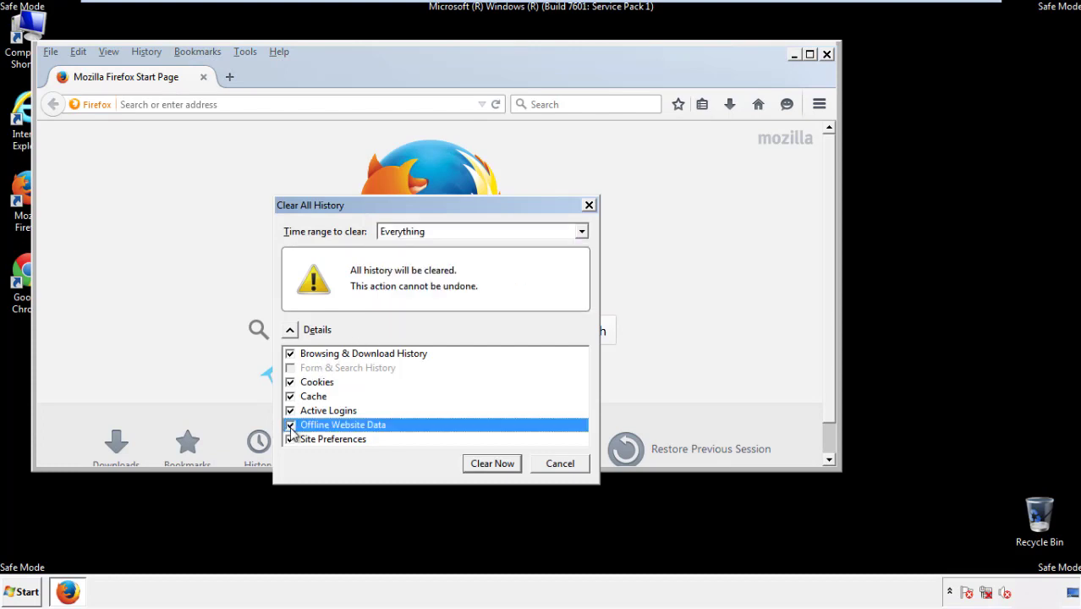
pyautogui.click(291, 441)
pyautogui.click(291, 441)
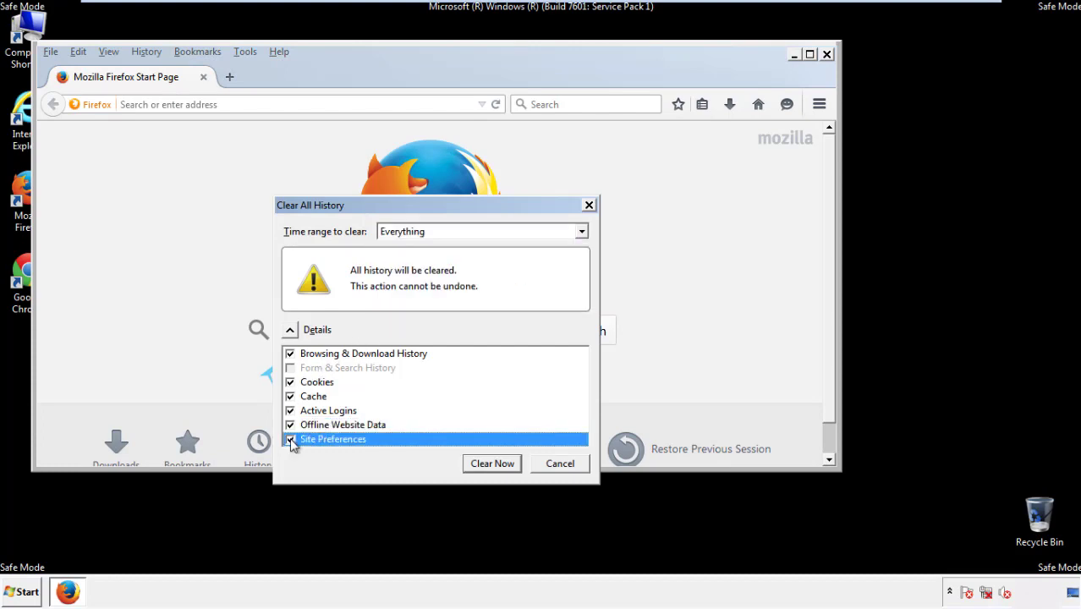
pyautogui.click(490, 465)
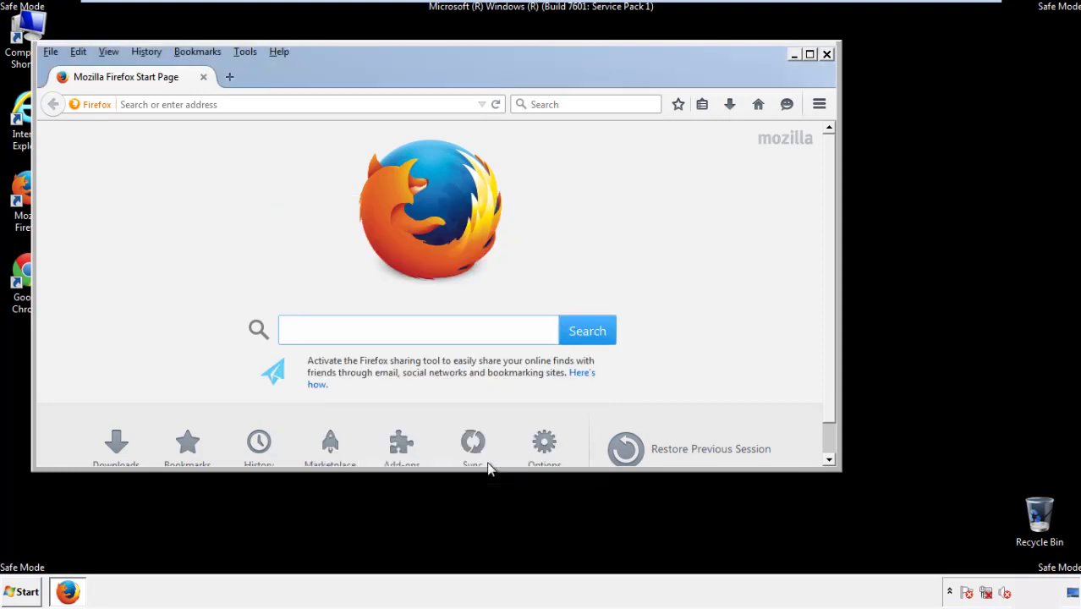
# Step: Refresh Firefox from Troubleshooting Information, decline the default-browser prompt, and close it
pyautogui.click(279, 52)
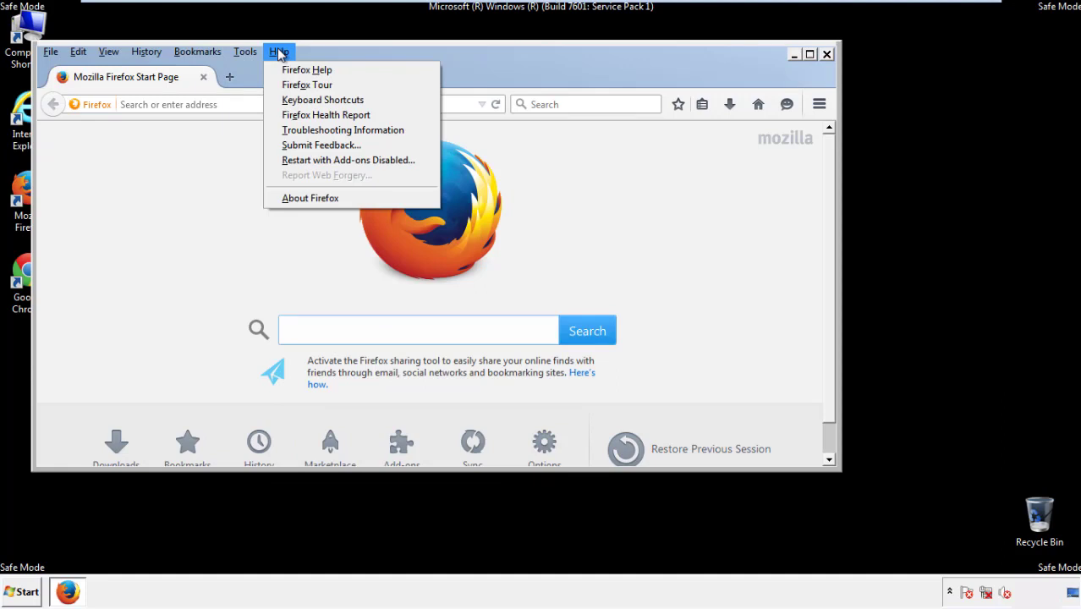
pyautogui.click(313, 130)
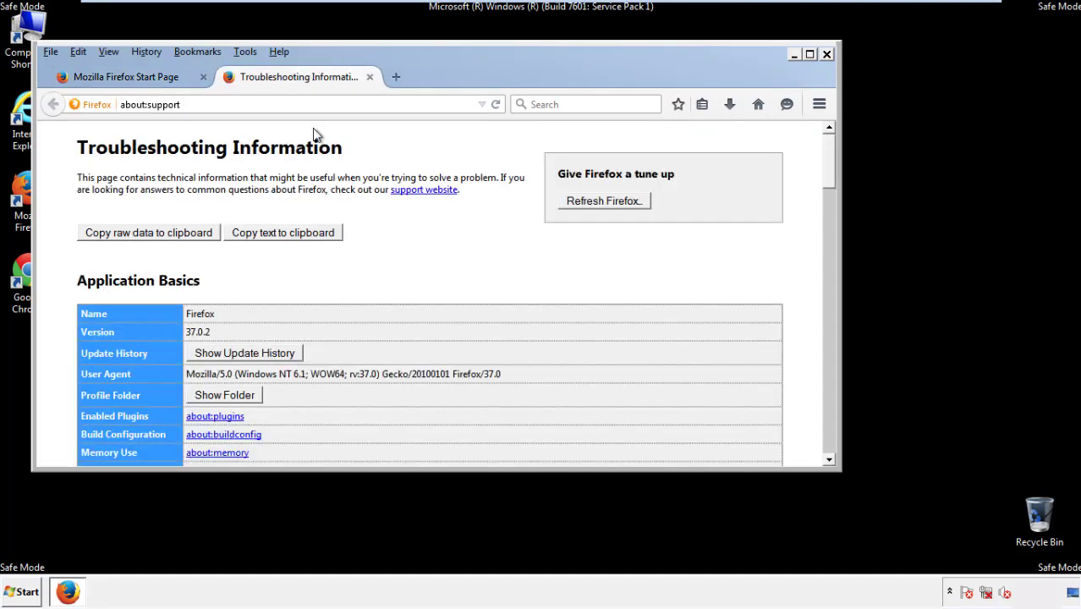
pyautogui.click(626, 203)
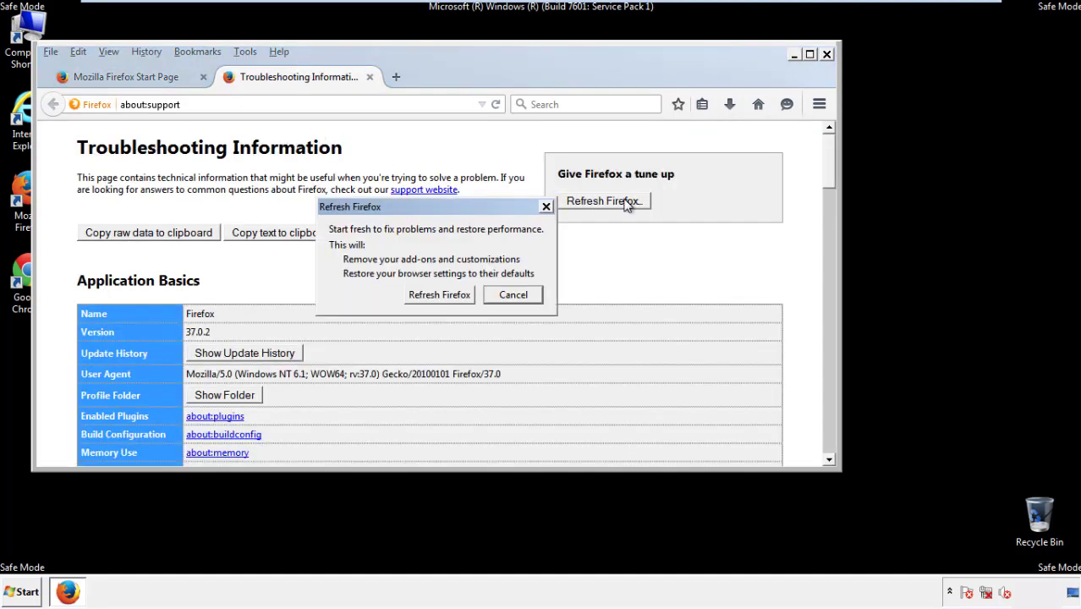
pyautogui.click(440, 295)
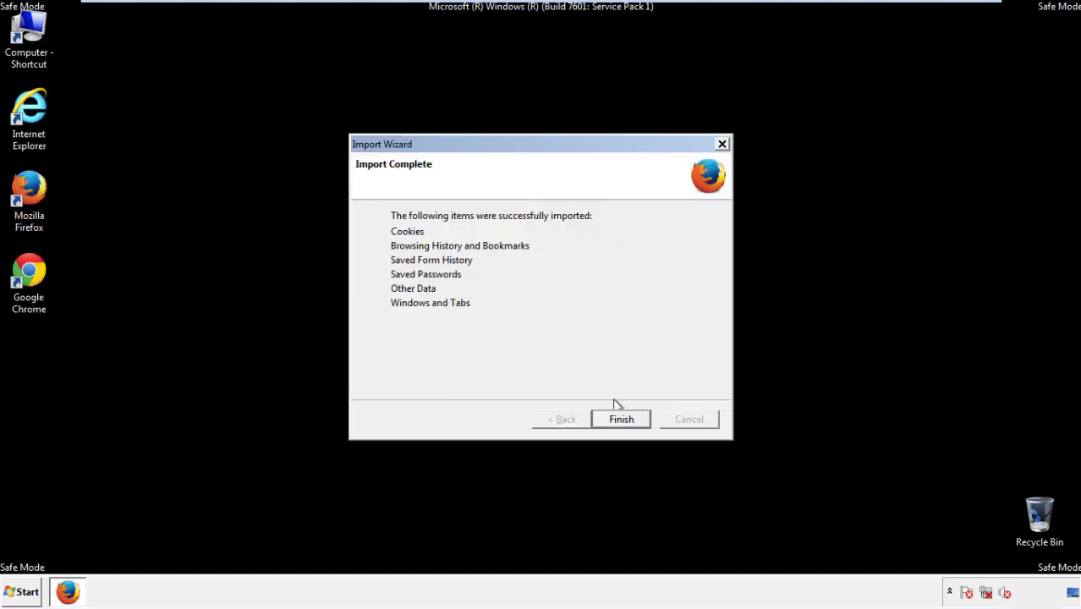
pyautogui.click(622, 419)
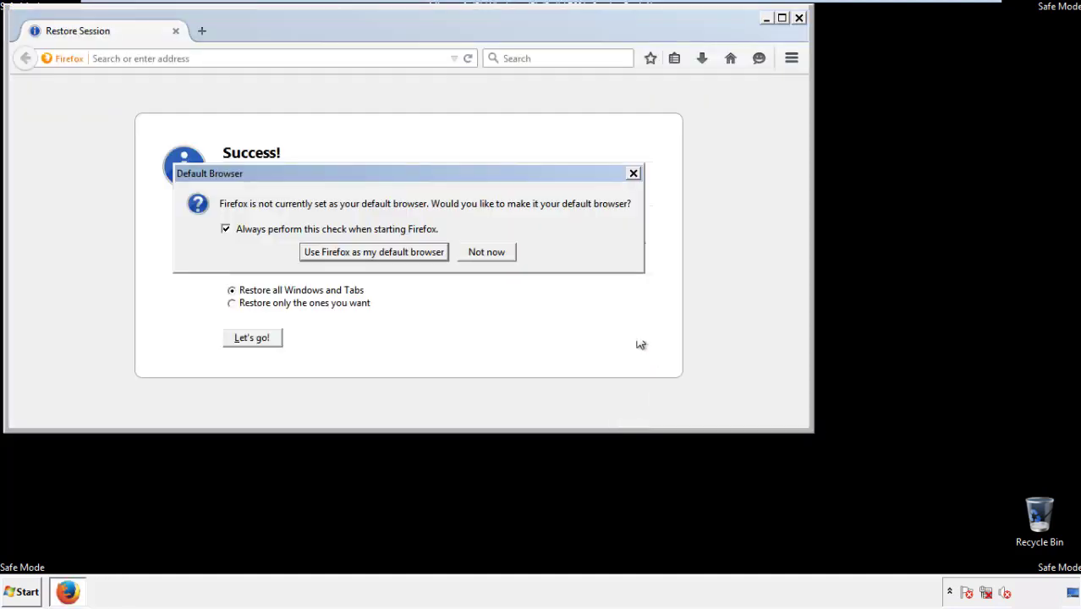
pyautogui.click(487, 252)
pyautogui.click(799, 18)
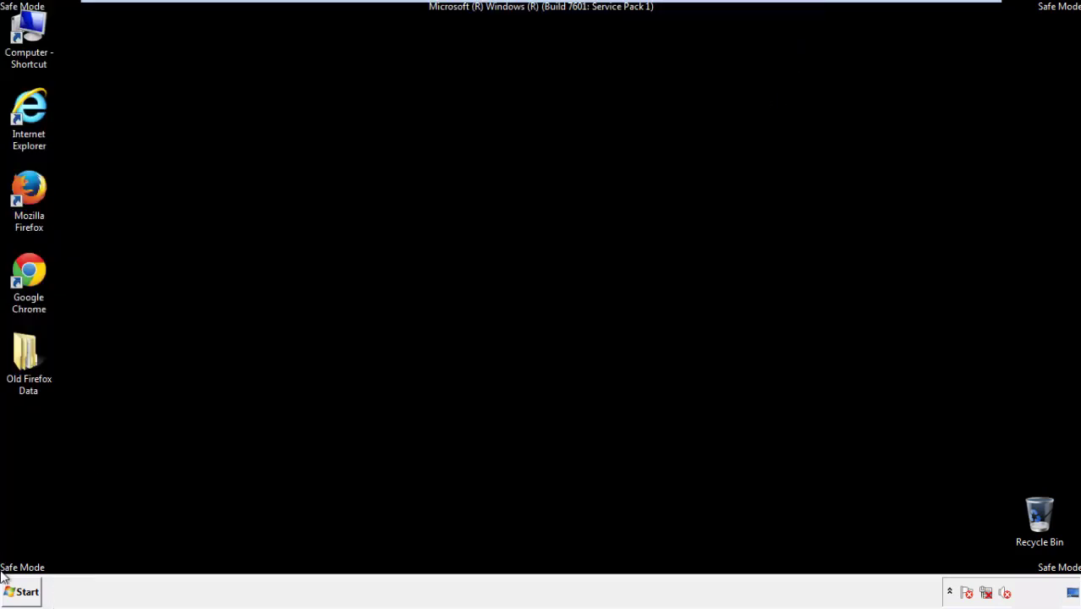
# Step: Launch Chrome, dismiss the default-browser bar, and bring up Clear browsing data from History
pyautogui.click(25, 269)
pyautogui.doubleClick(25, 269)
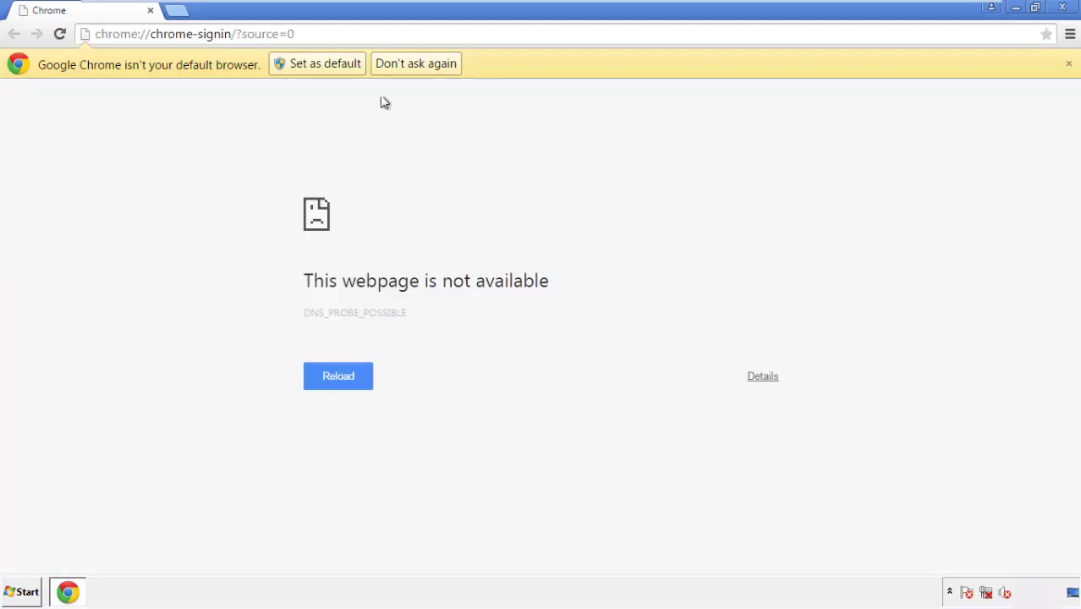
pyautogui.click(432, 64)
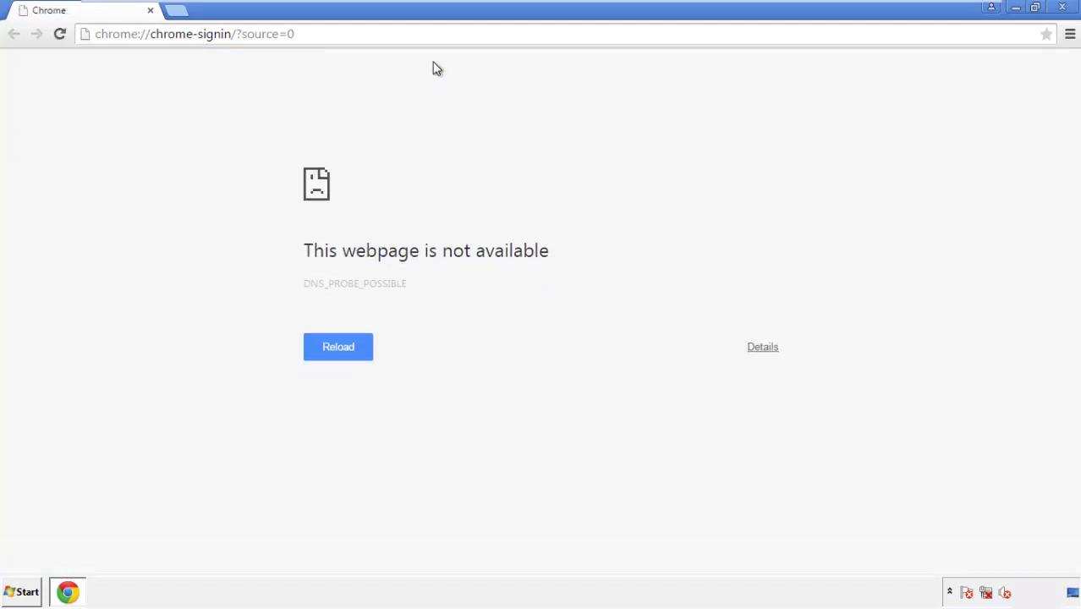
pyautogui.click(1071, 36)
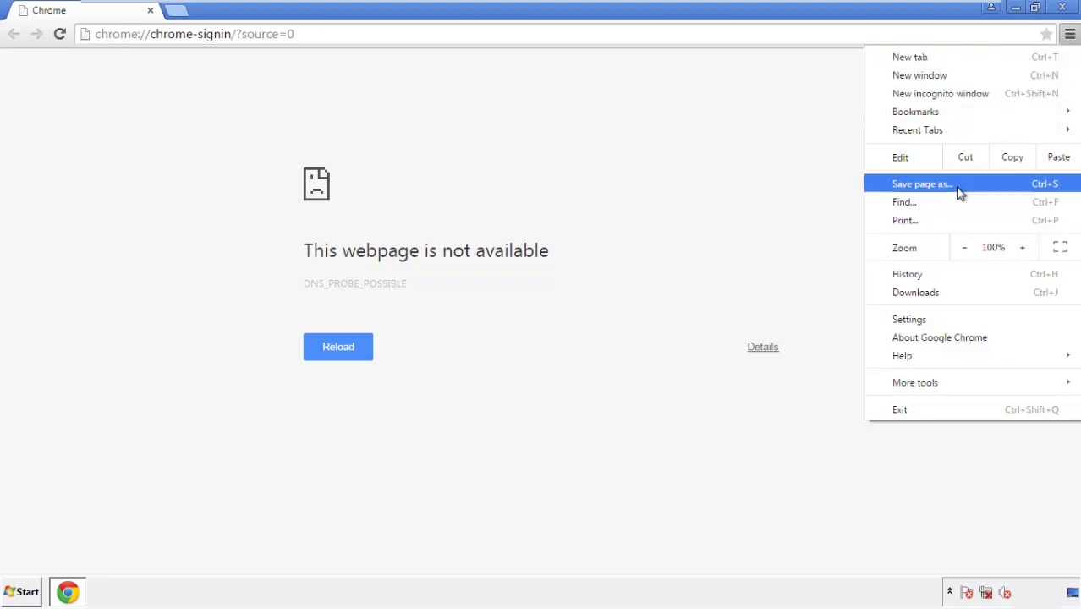
pyautogui.click(912, 319)
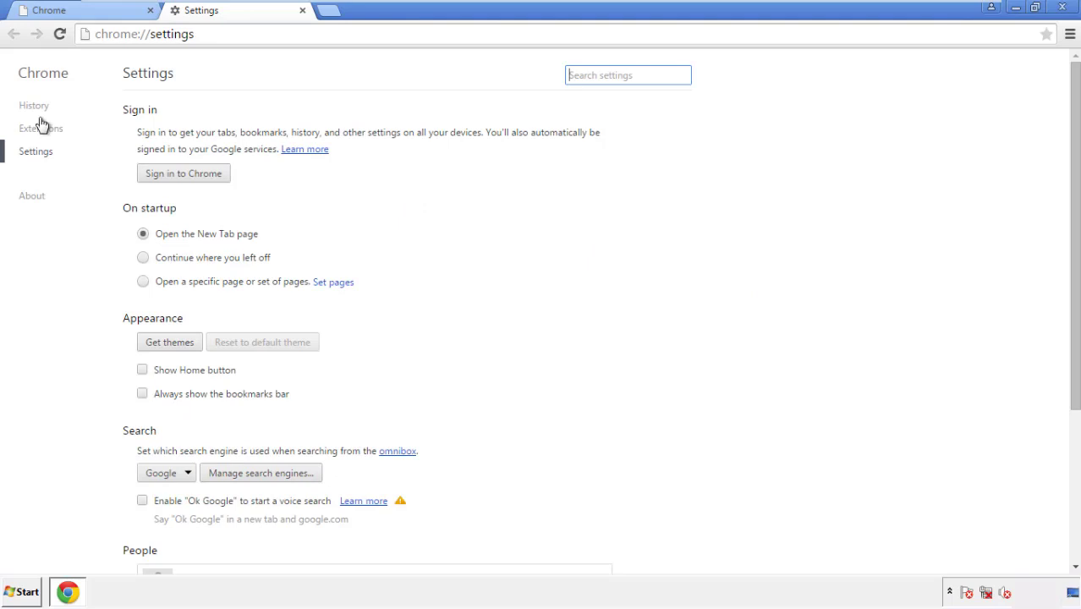
pyautogui.click(39, 109)
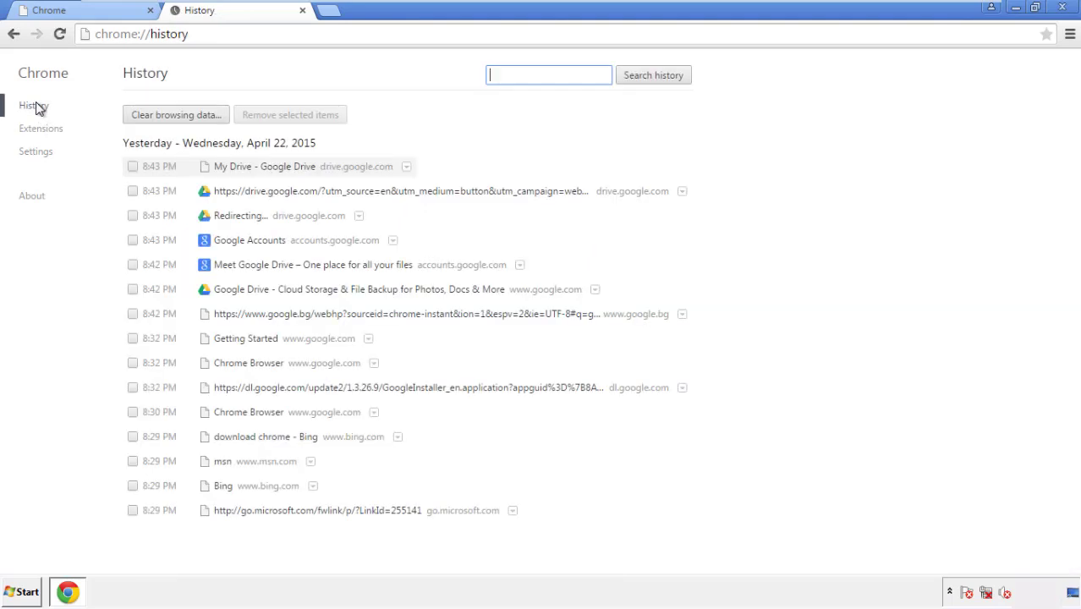
pyautogui.click(161, 118)
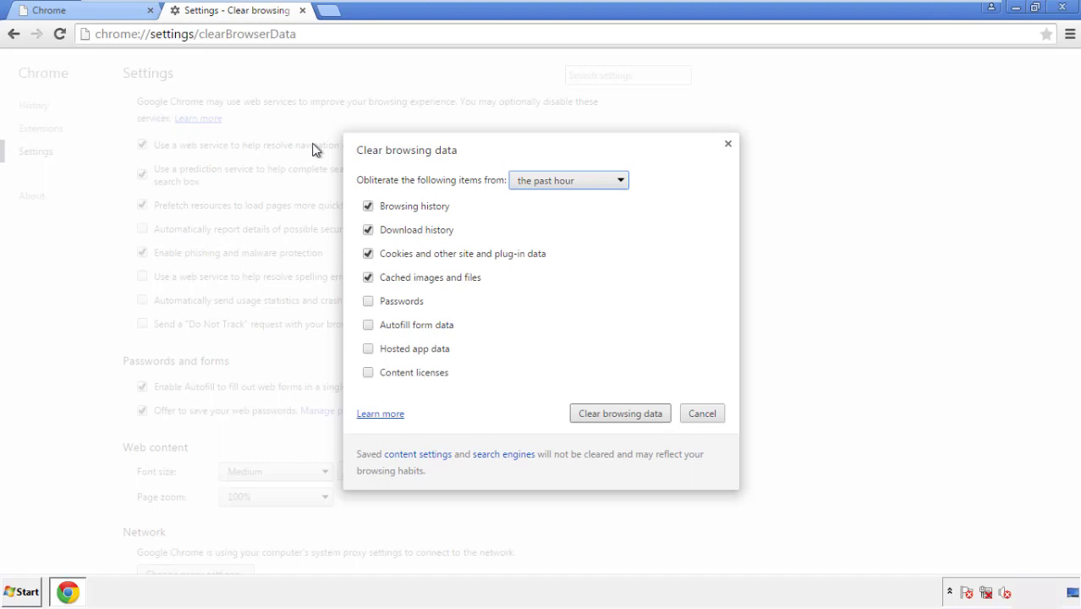
# Step: Clear Chrome data from the beginning of time, including autofill form data and content licenses
pyautogui.click(542, 182)
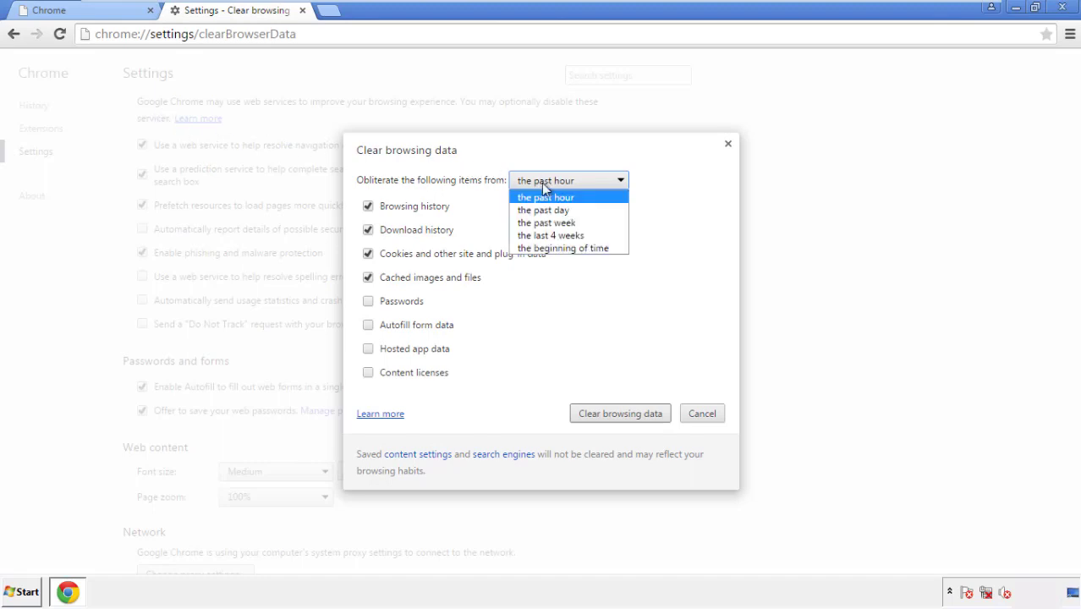
pyautogui.click(542, 249)
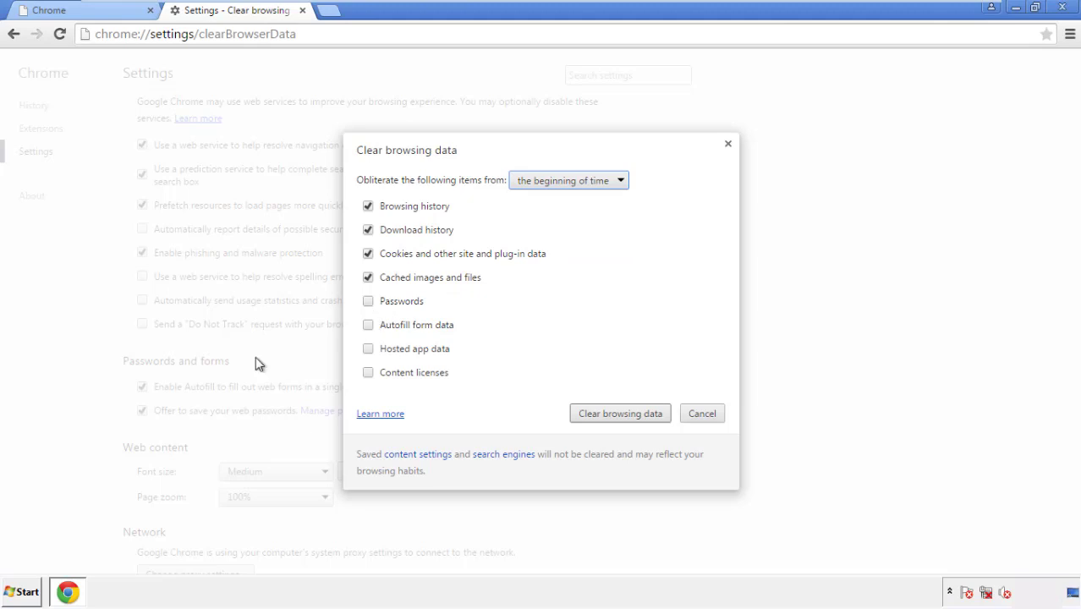
pyautogui.click(376, 330)
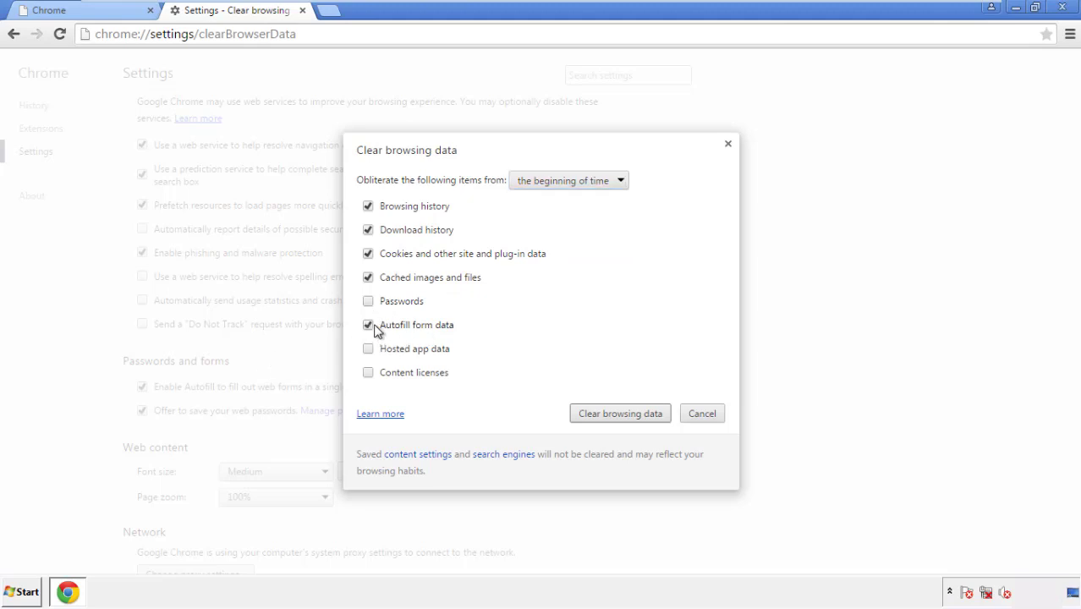
pyautogui.click(369, 373)
pyautogui.click(605, 416)
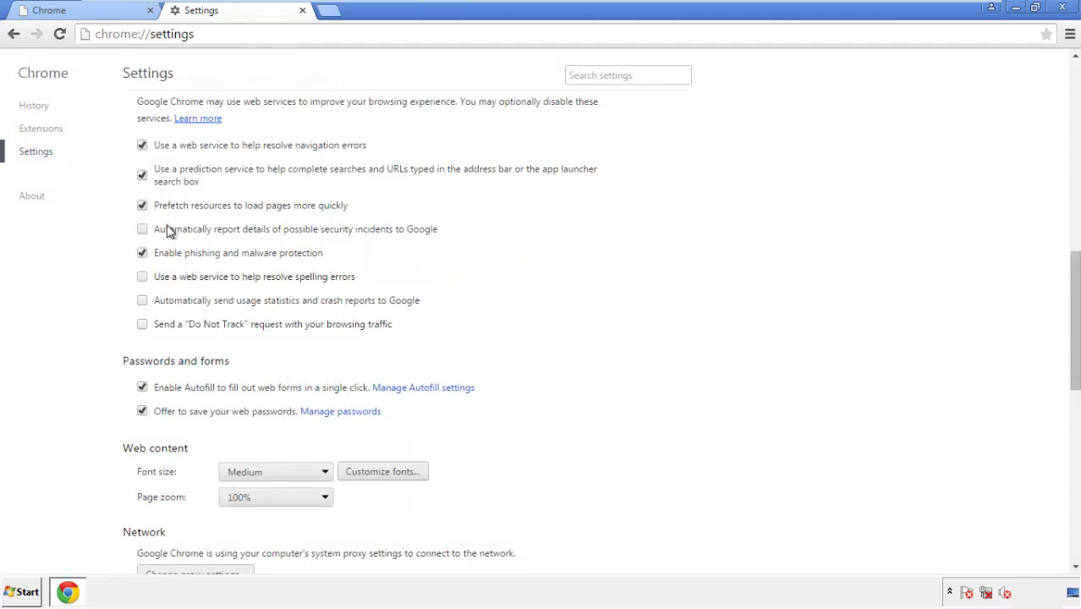
# Step: Reset Chrome's settings to their defaults and close the browser
pyautogui.moveTo(1075, 269); pyautogui.dragTo(1053, 471)
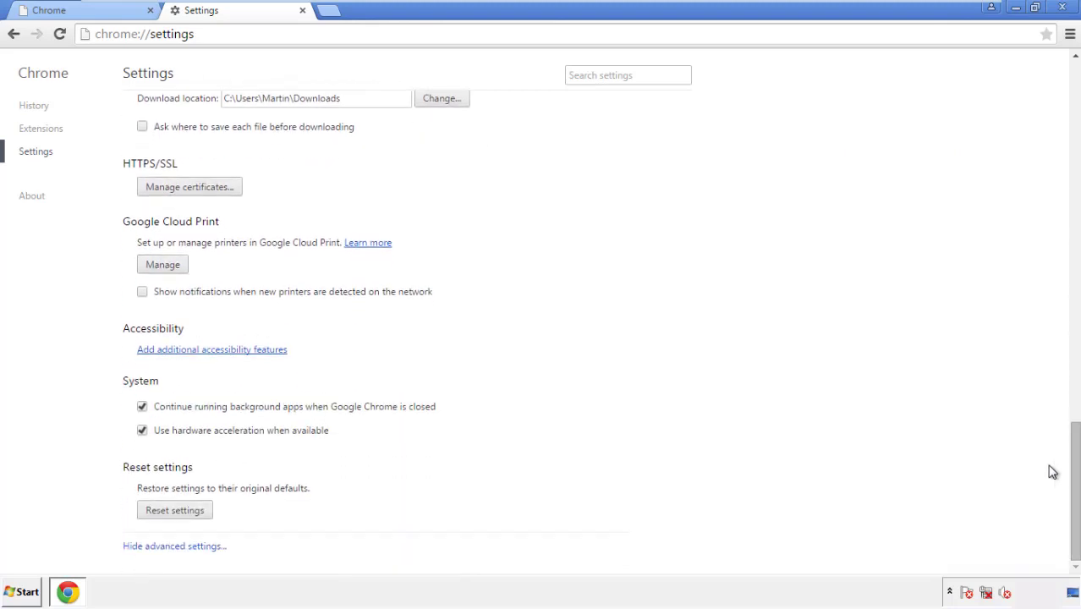
pyautogui.click(174, 511)
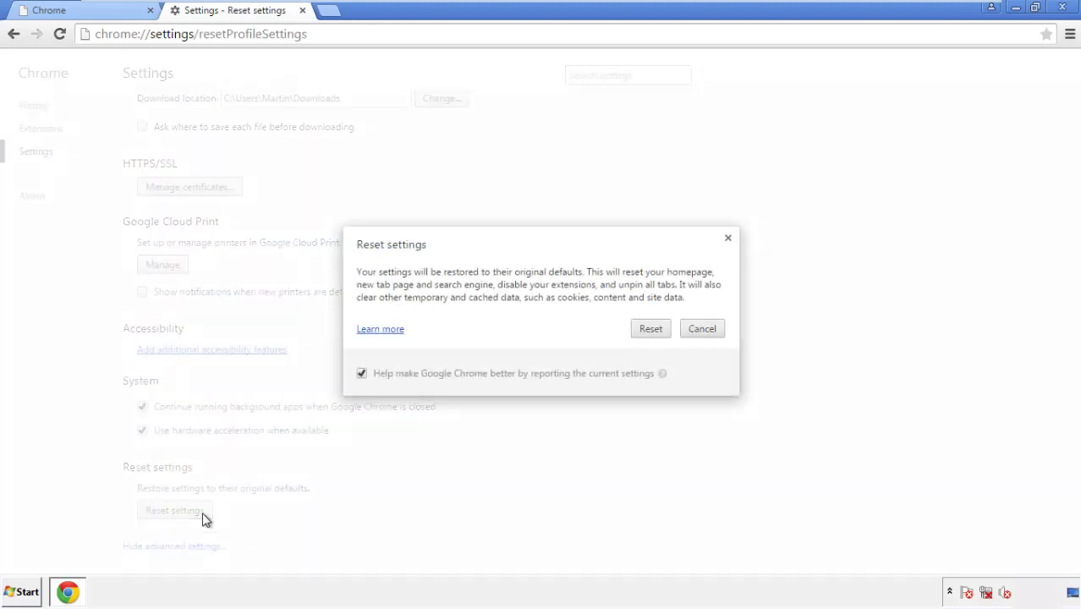
pyautogui.click(651, 330)
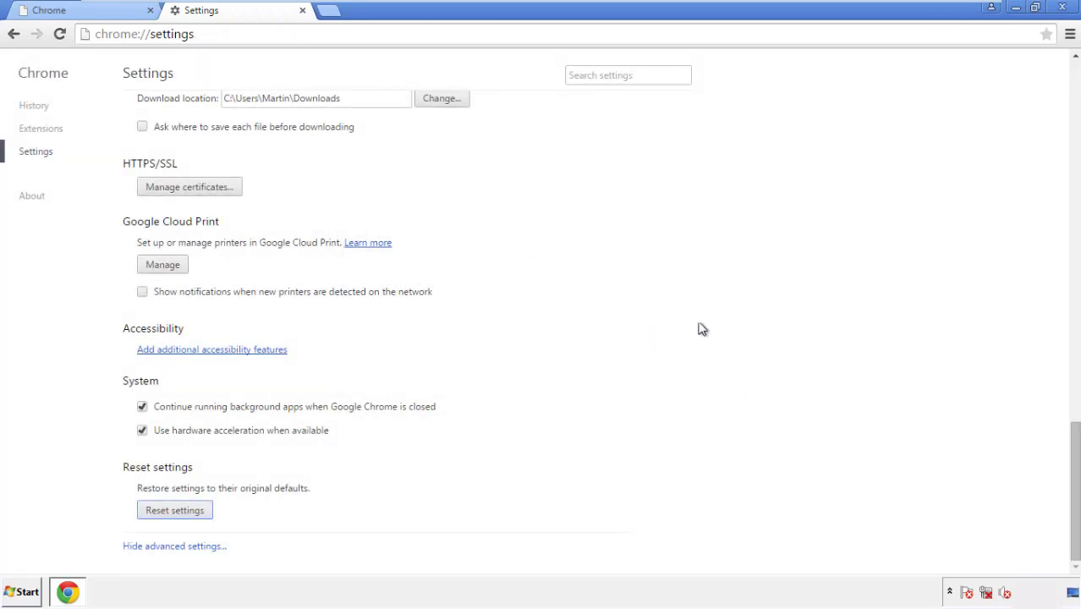
pyautogui.click(1062, 6)
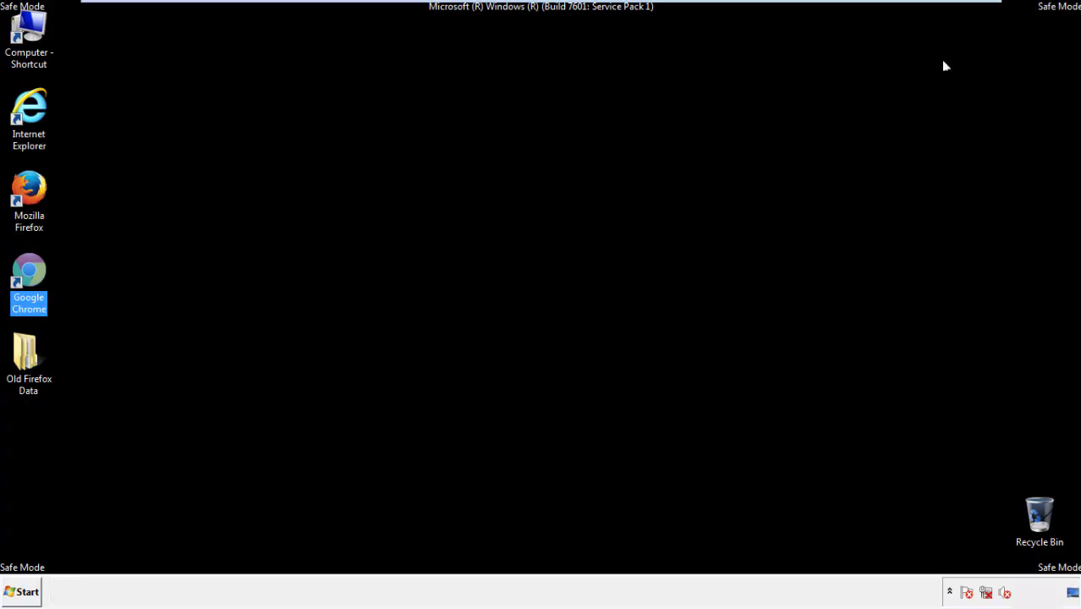
# Step: Remove the Search Mine extension in Firefox's Add-ons manager, then close Firefox
pyautogui.click(583, 269)
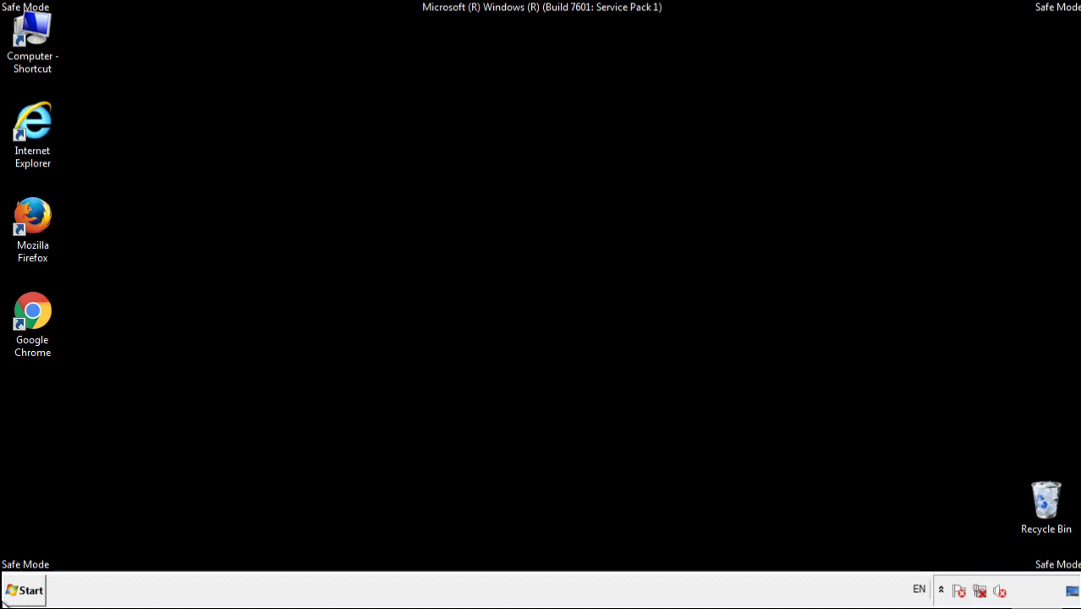
pyautogui.doubleClick(41, 211)
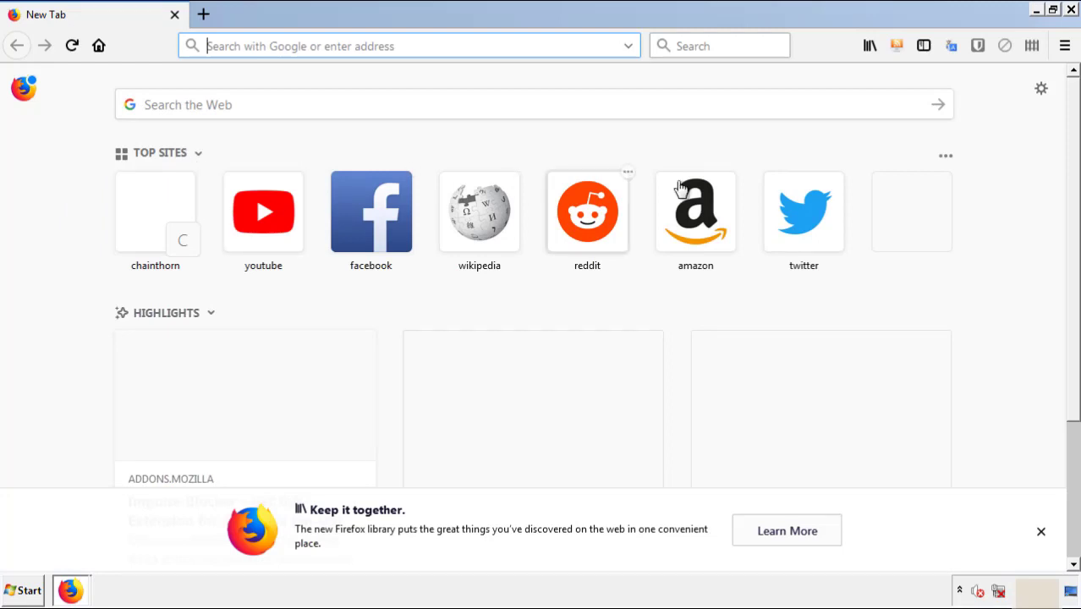
pyautogui.click(1065, 46)
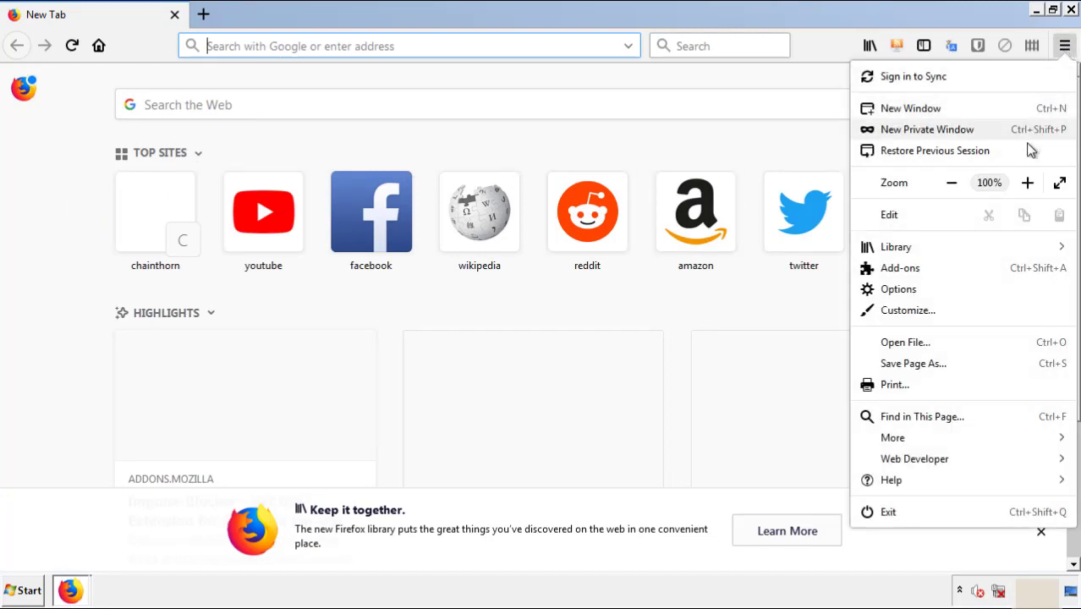
pyautogui.click(999, 283)
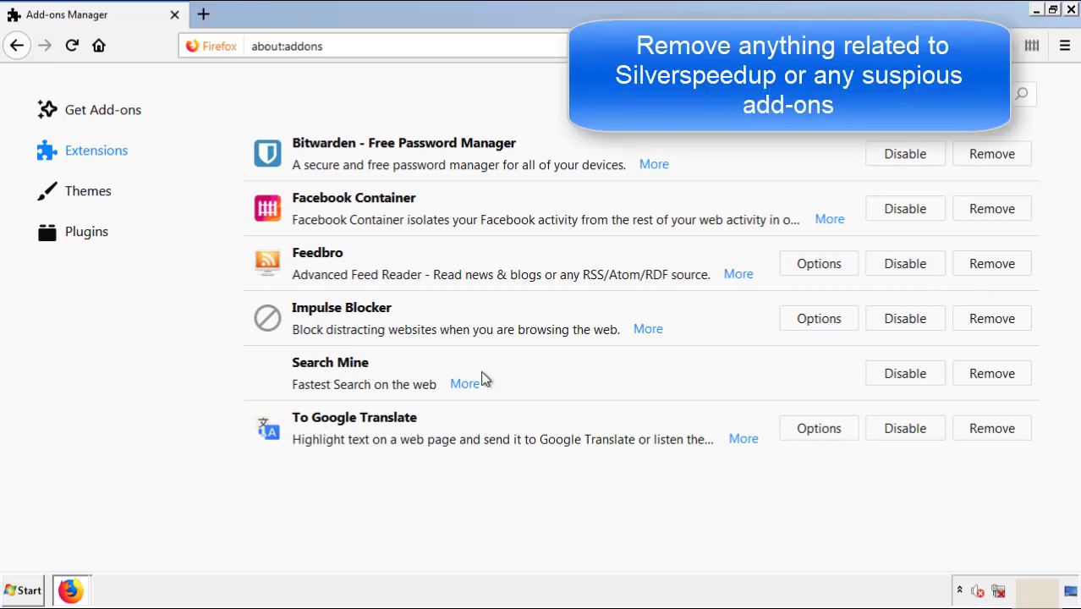
pyautogui.click(988, 381)
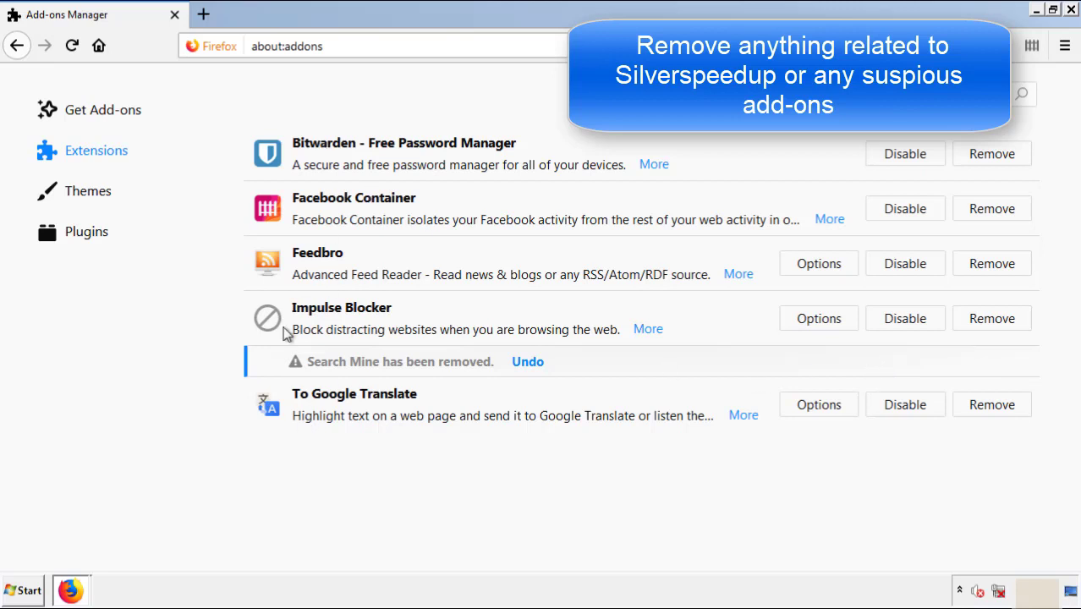
pyautogui.click(1071, 11)
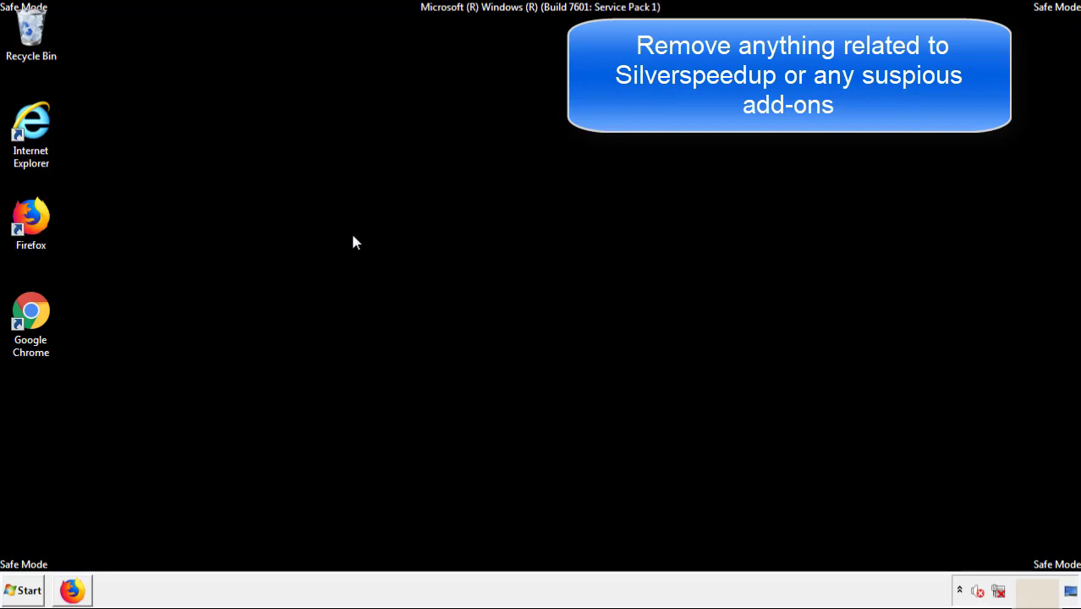
# Step: Remove Search Mine from Chrome's Extensions page, close Chrome, and open the Start menu
pyautogui.doubleClick(30, 328)
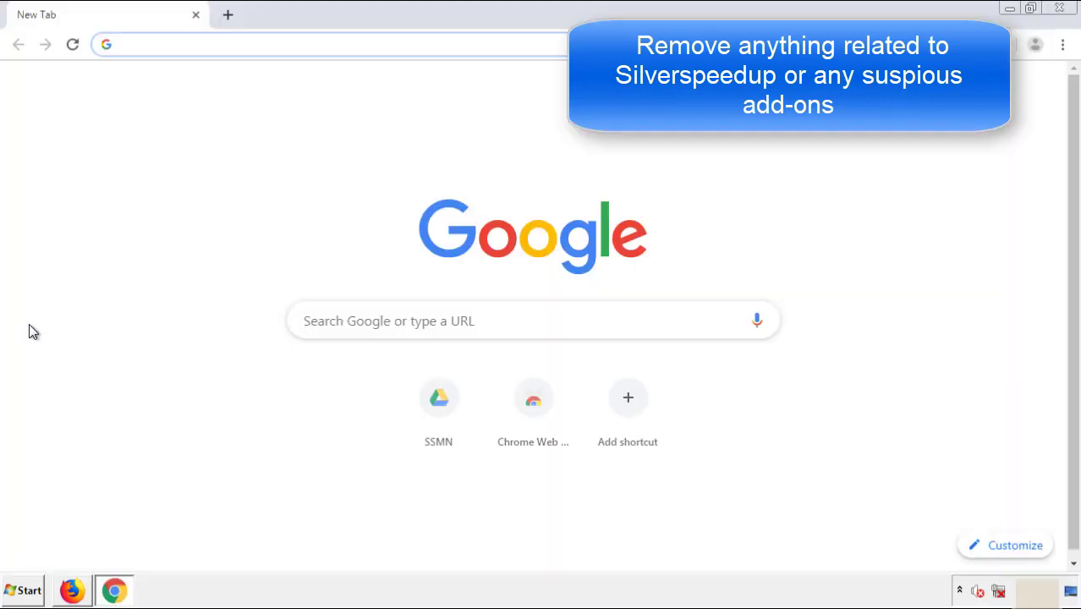
pyautogui.click(1063, 44)
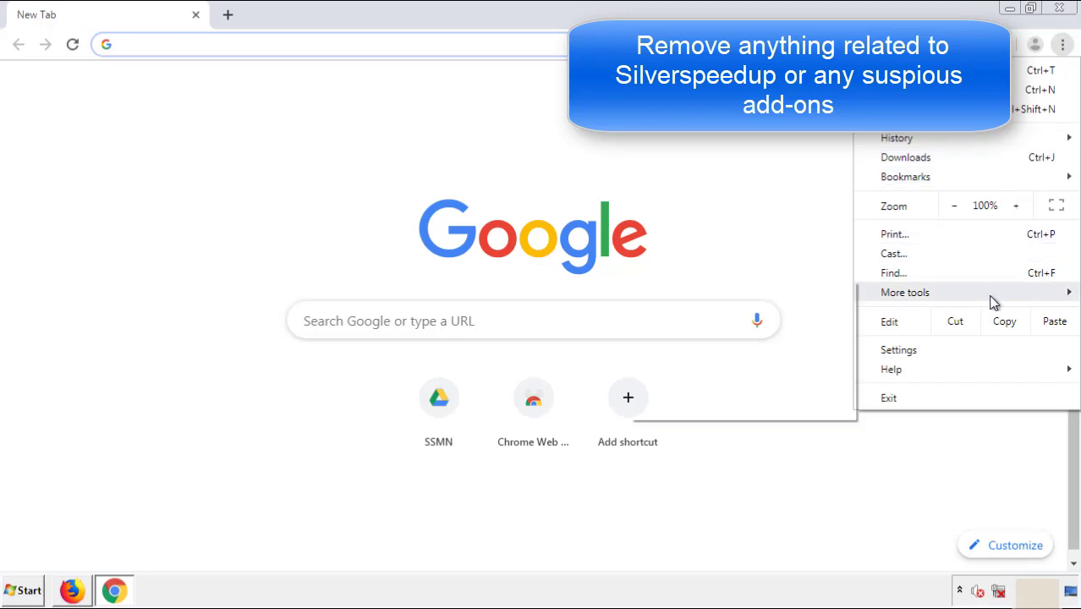
pyautogui.moveTo(954, 294)
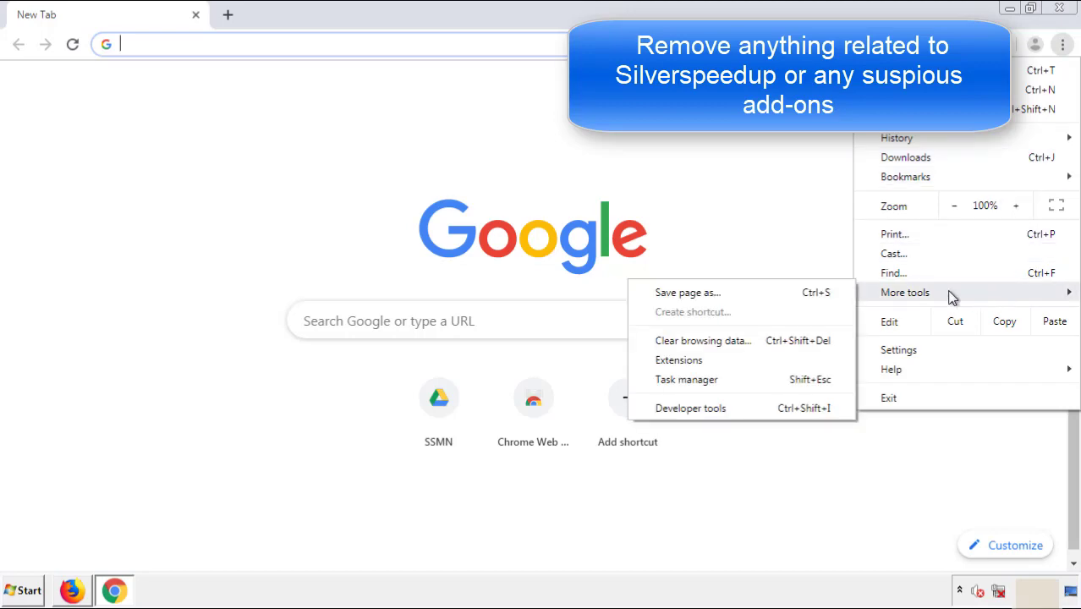
pyautogui.click(687, 360)
pyautogui.scroll(-7, 311, 295)
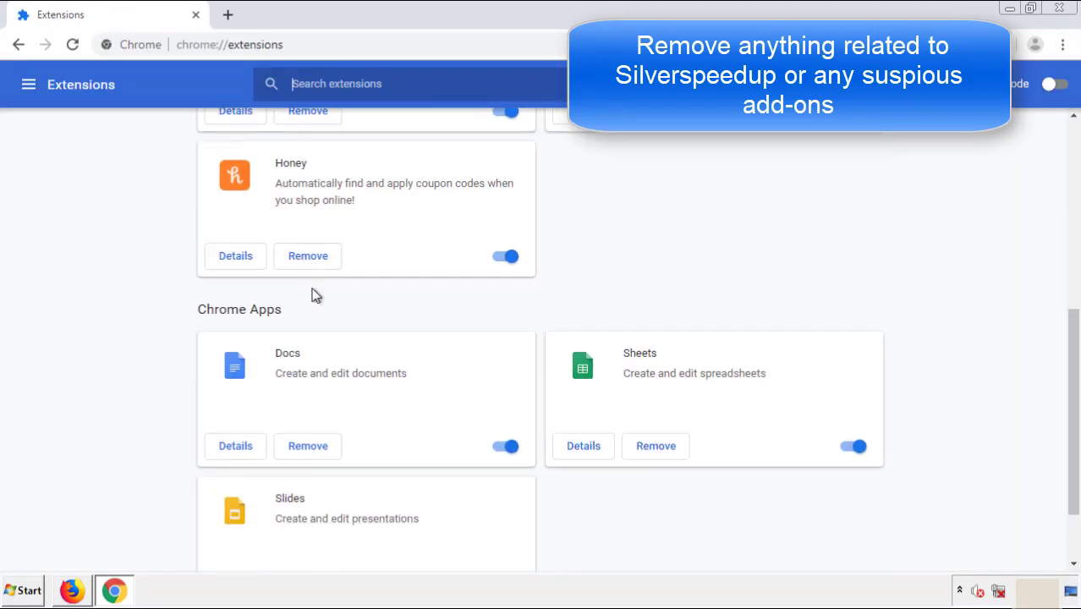
pyautogui.scroll(7, 285, 271)
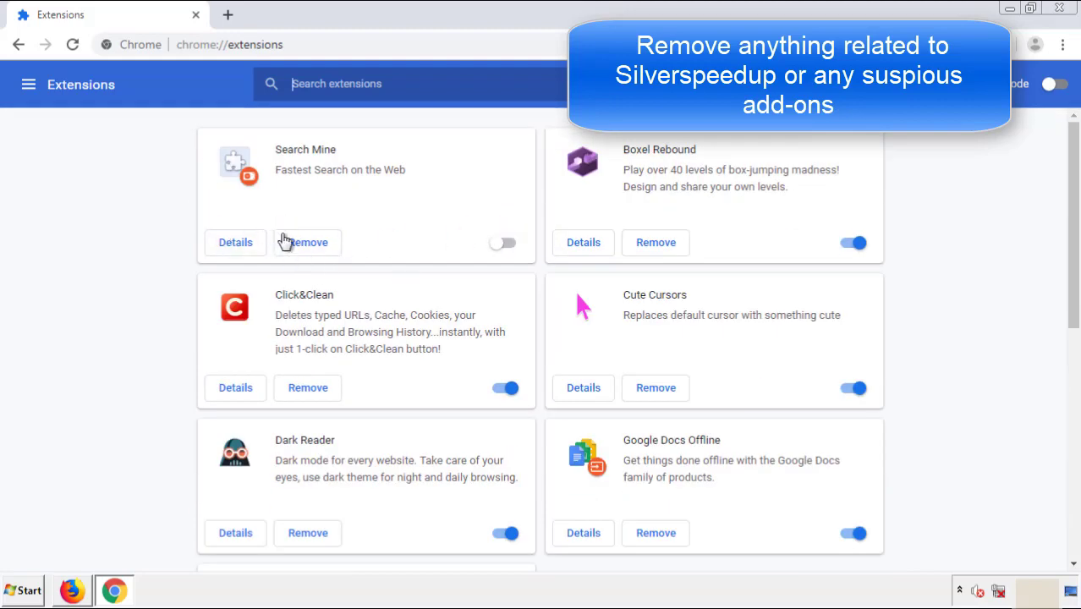
pyautogui.click(305, 247)
pyautogui.click(611, 136)
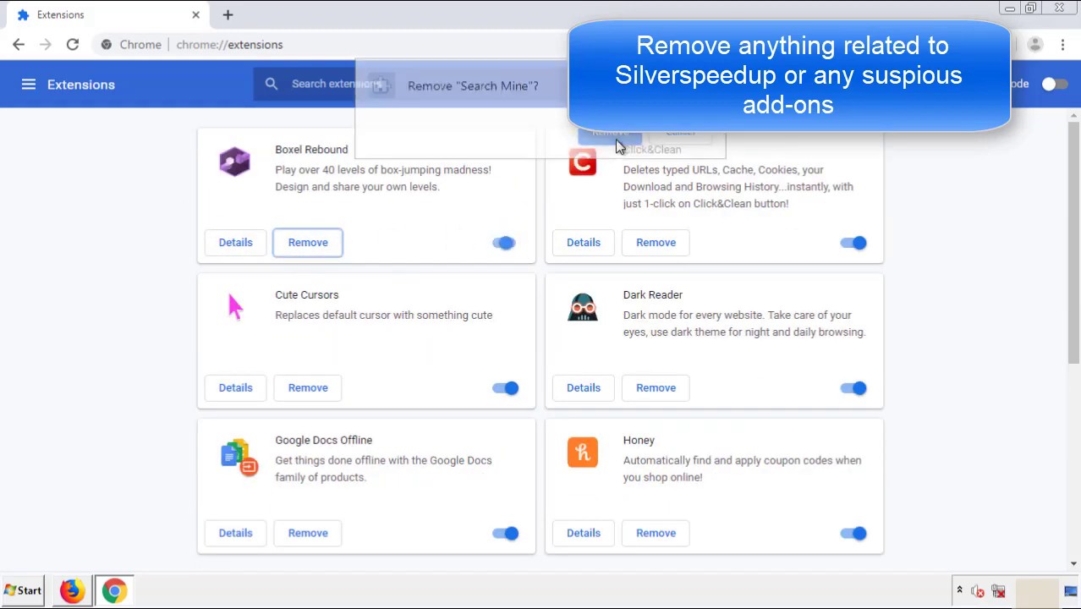
pyautogui.click(1070, 15)
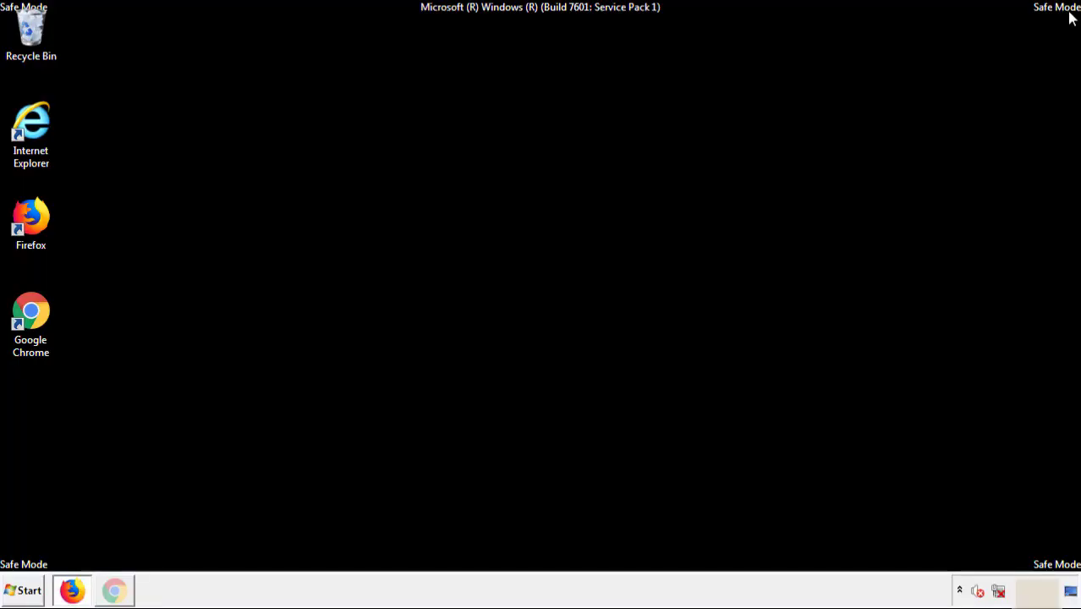
pyautogui.click(26, 593)
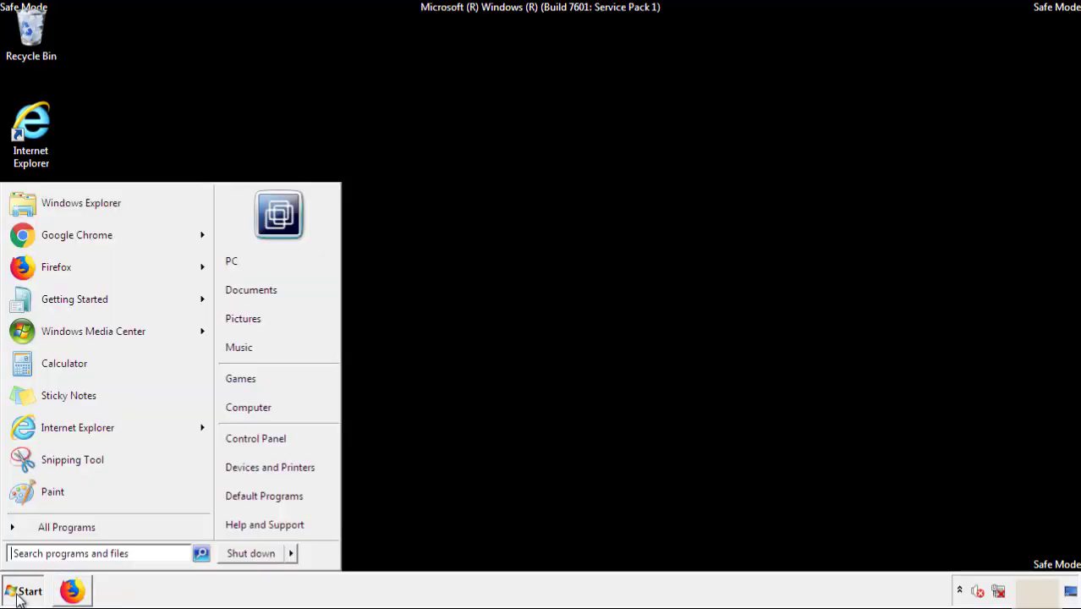